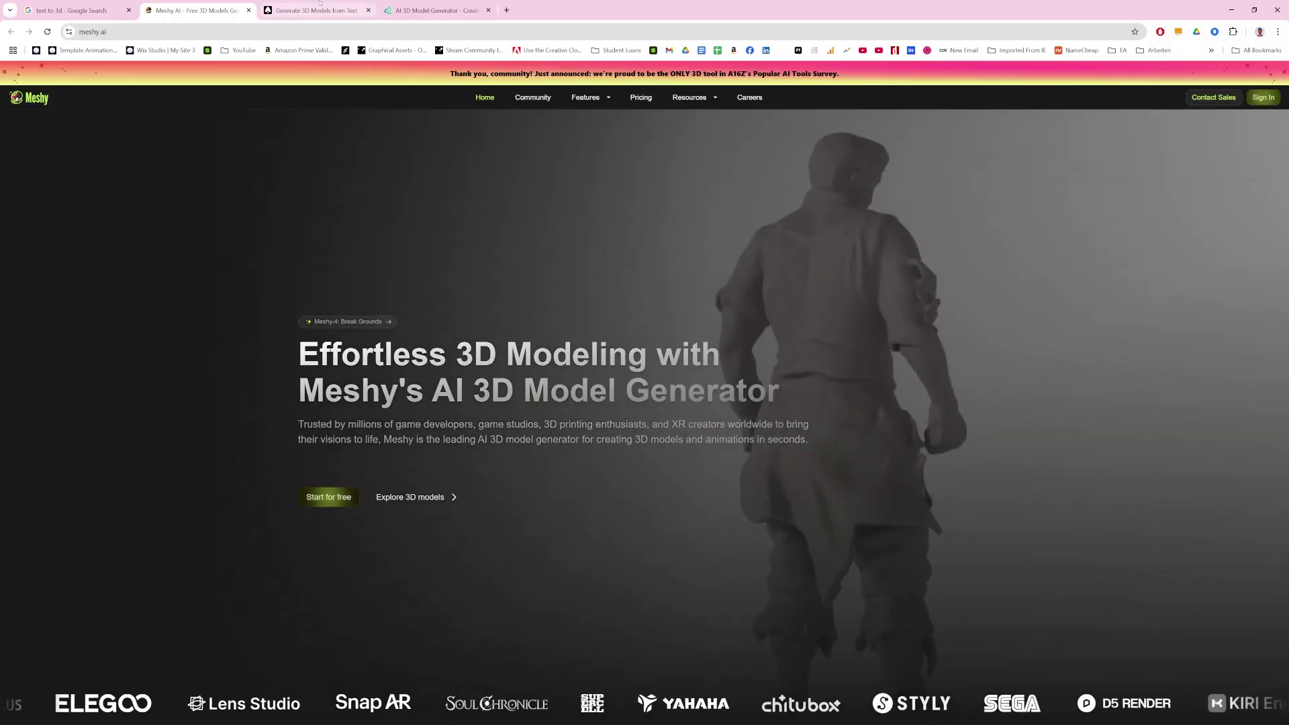
- Switch to the 3D AI Studio 'Generate 3D Models from Text' browser tab
{"action": "left_click", "coordinate": [320, 5]}
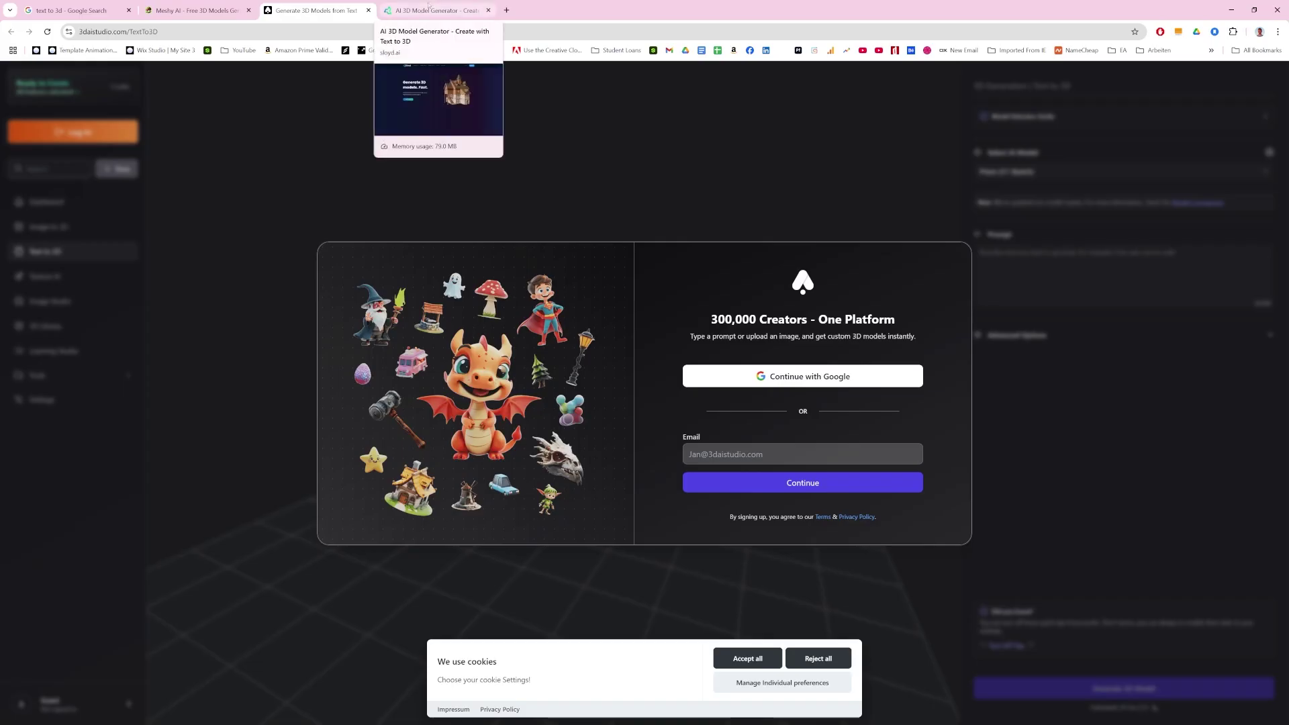
- Switch to the sloyd.ai generator tab
{"action": "left_click", "coordinate": [427, 6]}
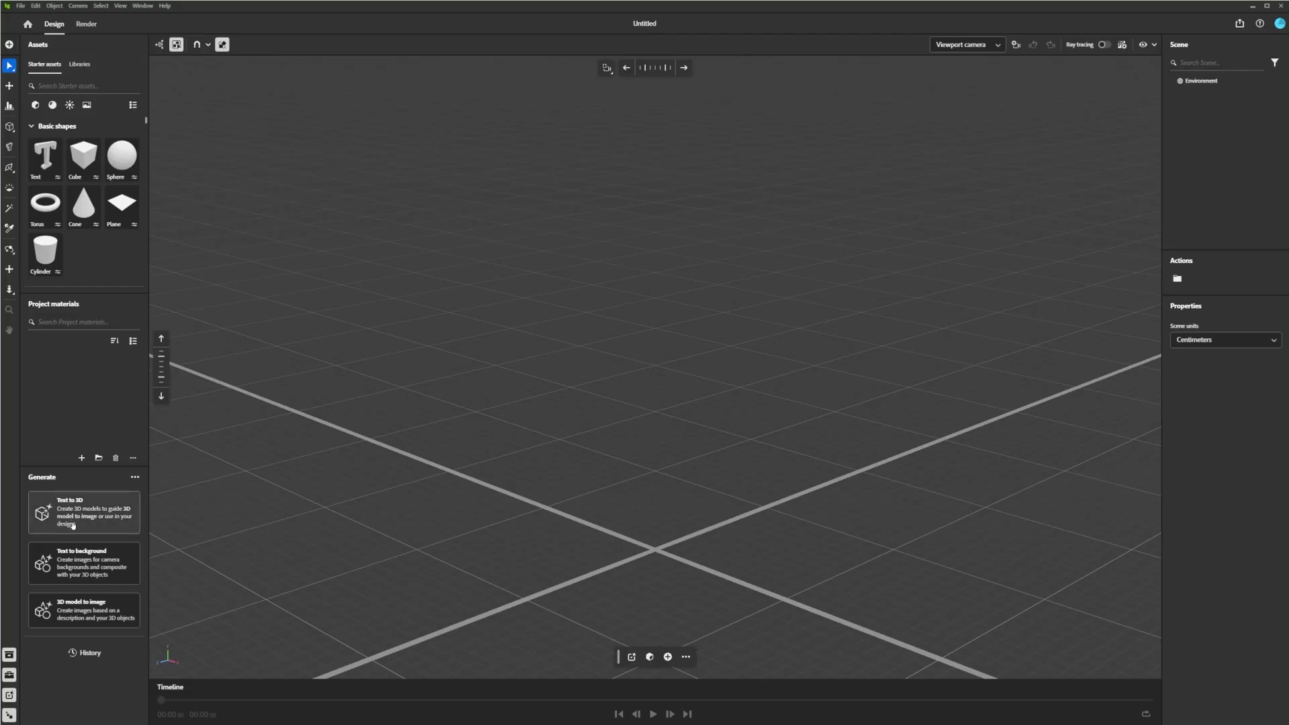
- Generate four frog model variants with Text to 3D using the prompt 'frog'
{"action": "mouse_move", "coordinate": [75, 578]}
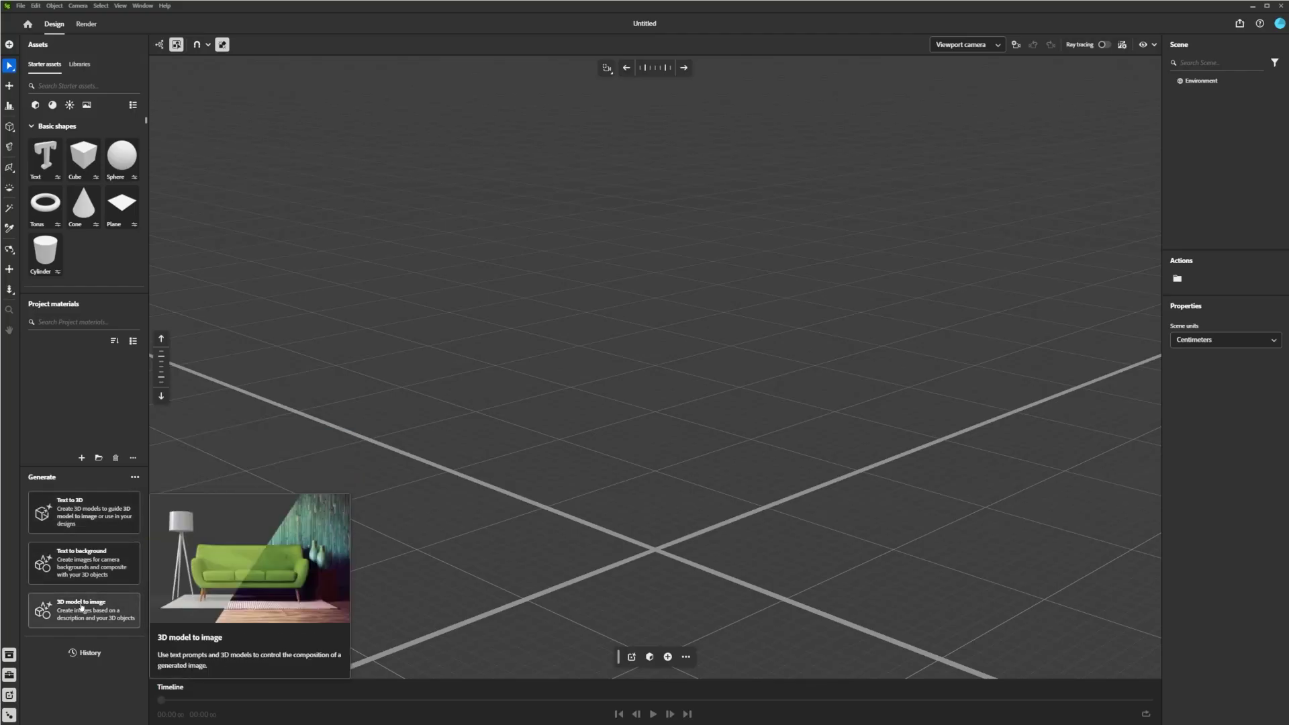
{"action": "mouse_move", "coordinate": [74, 525]}
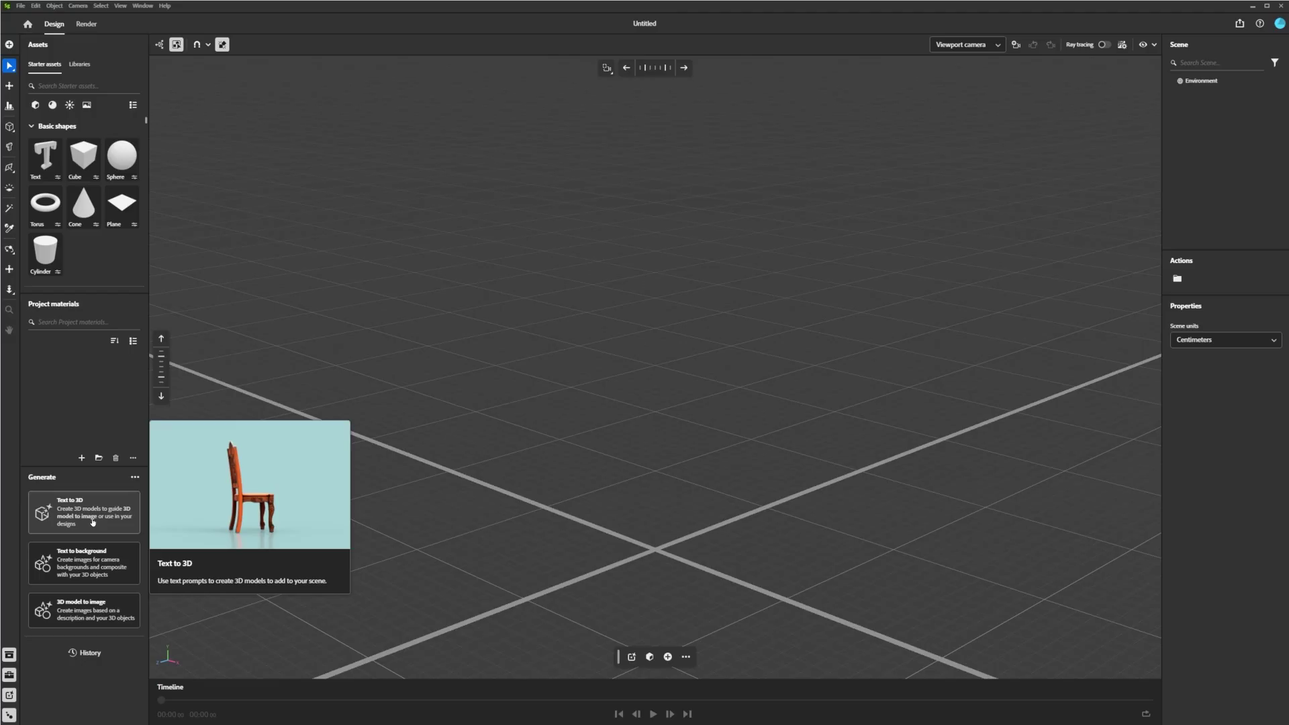
{"action": "left_click", "coordinate": [74, 525]}
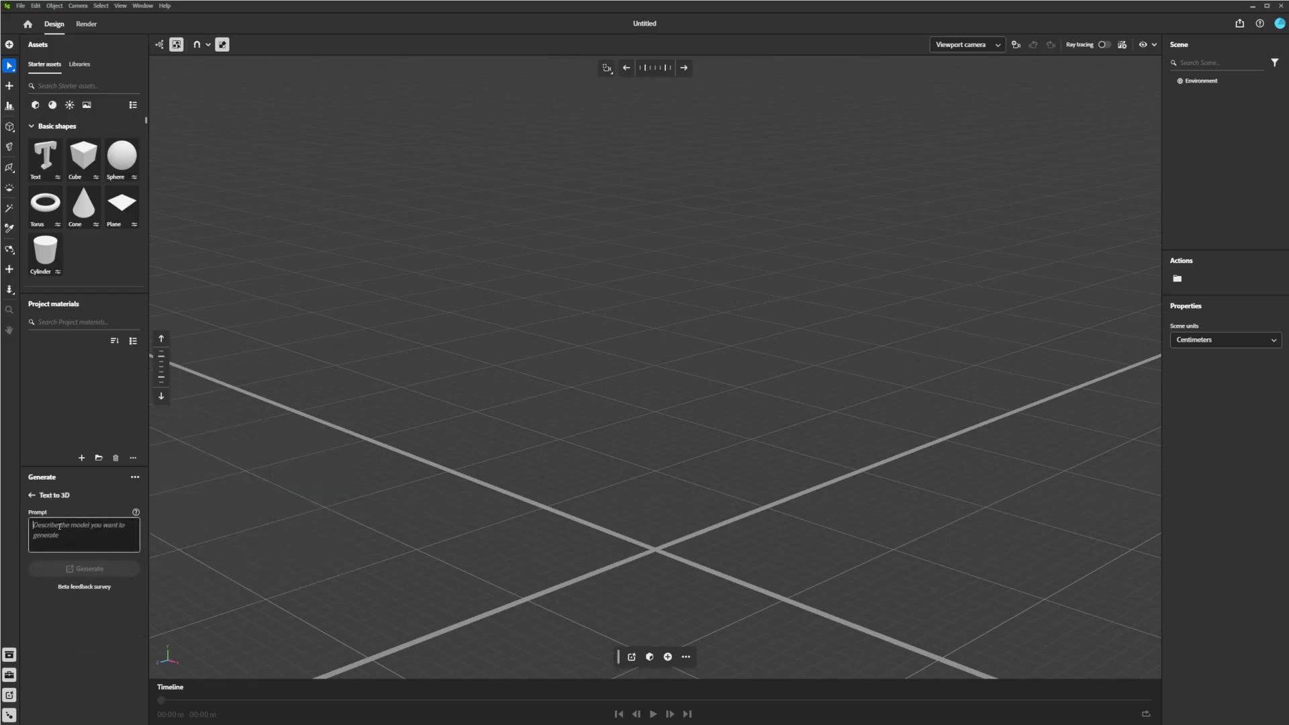
{"action": "type", "text": "frog"}
{"action": "left_click", "coordinate": [78, 570]}
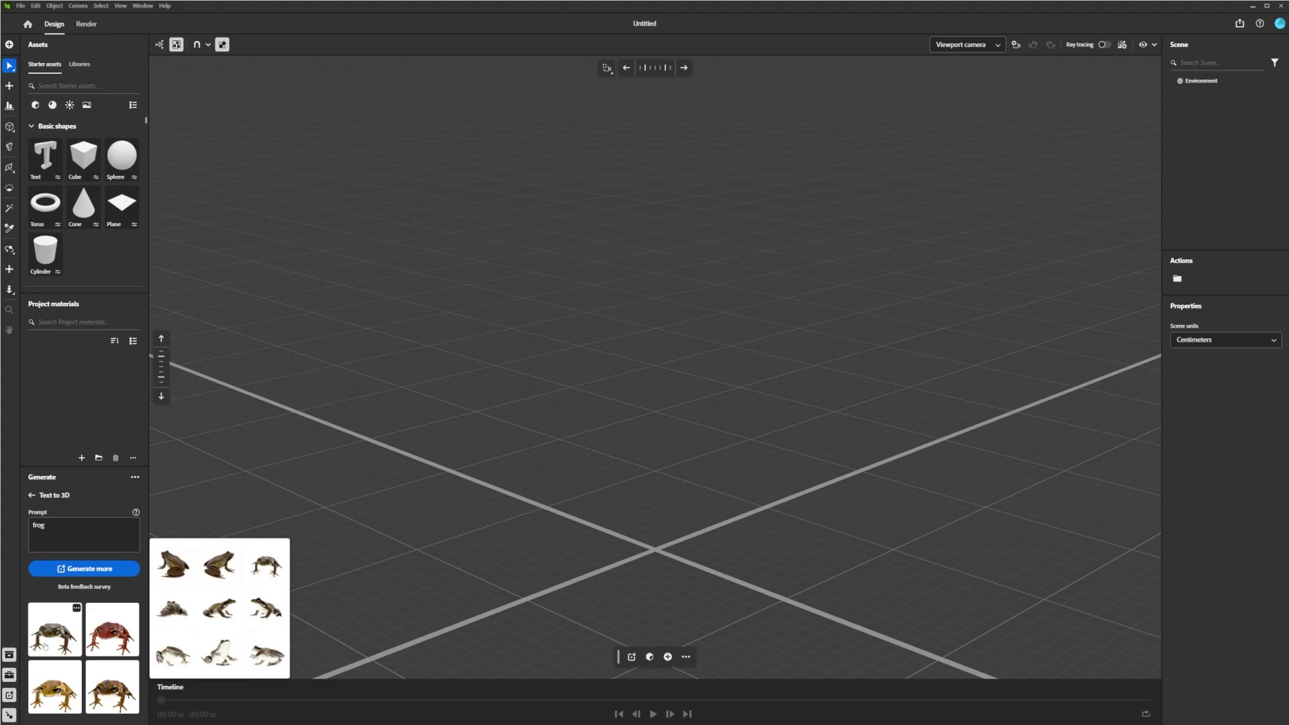
- Add the red generated frog to the scene
{"action": "mouse_move", "coordinate": [119, 638]}
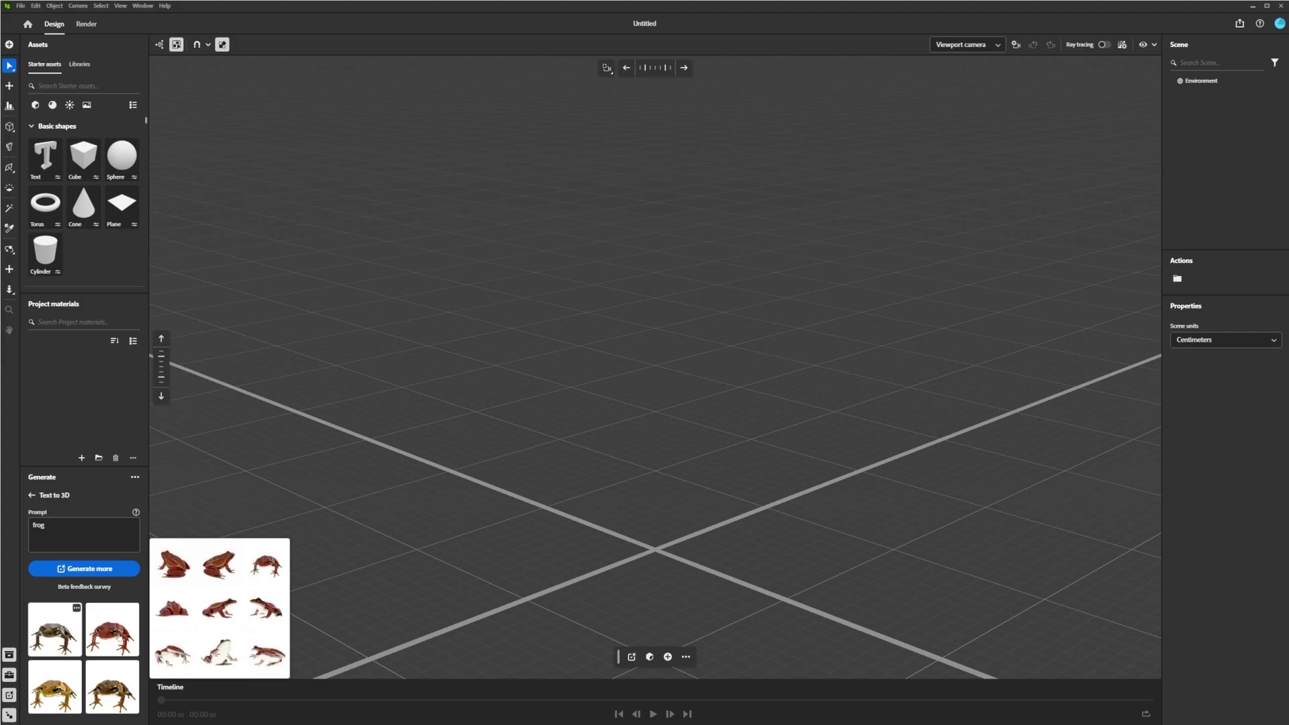
{"action": "left_click", "coordinate": [111, 636]}
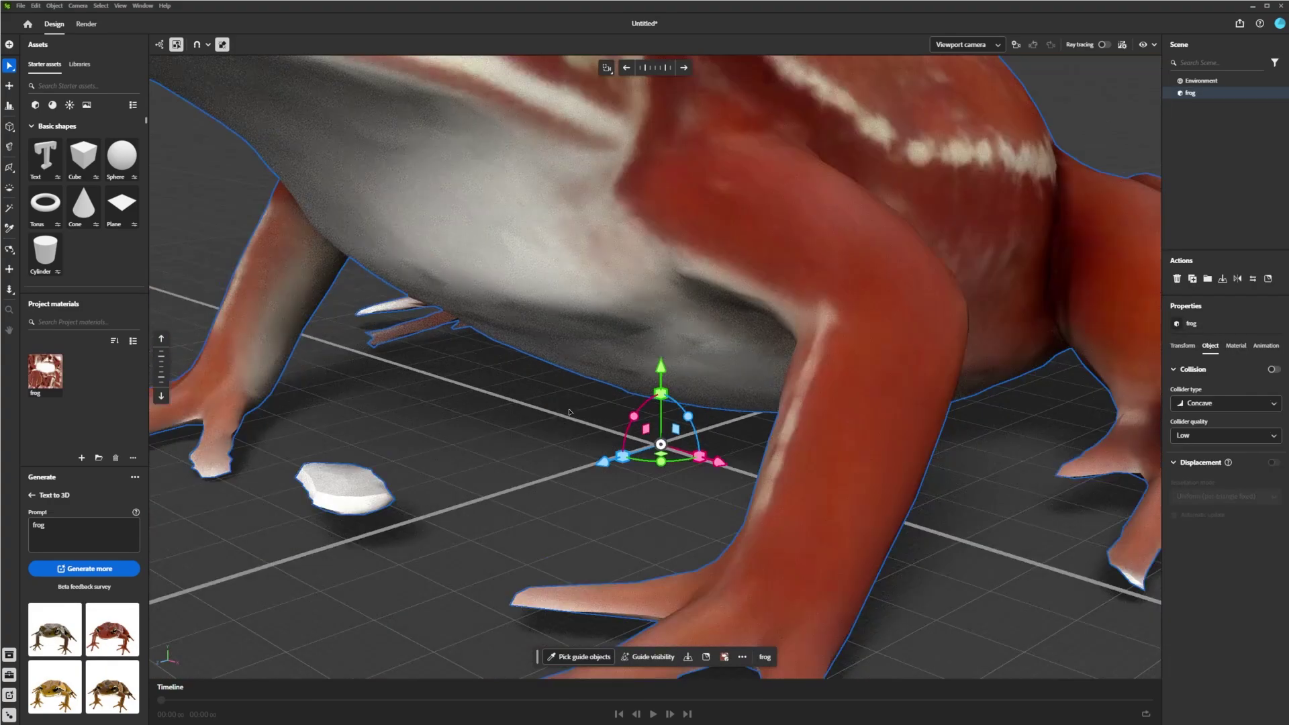
{"action": "scroll", "coordinate": [569, 412], "scroll_direction": "down", "scroll_amount": 5}
{"action": "left_click_drag", "start_coordinate": [569, 412], "coordinate": [443, 428], "text": "alt"}
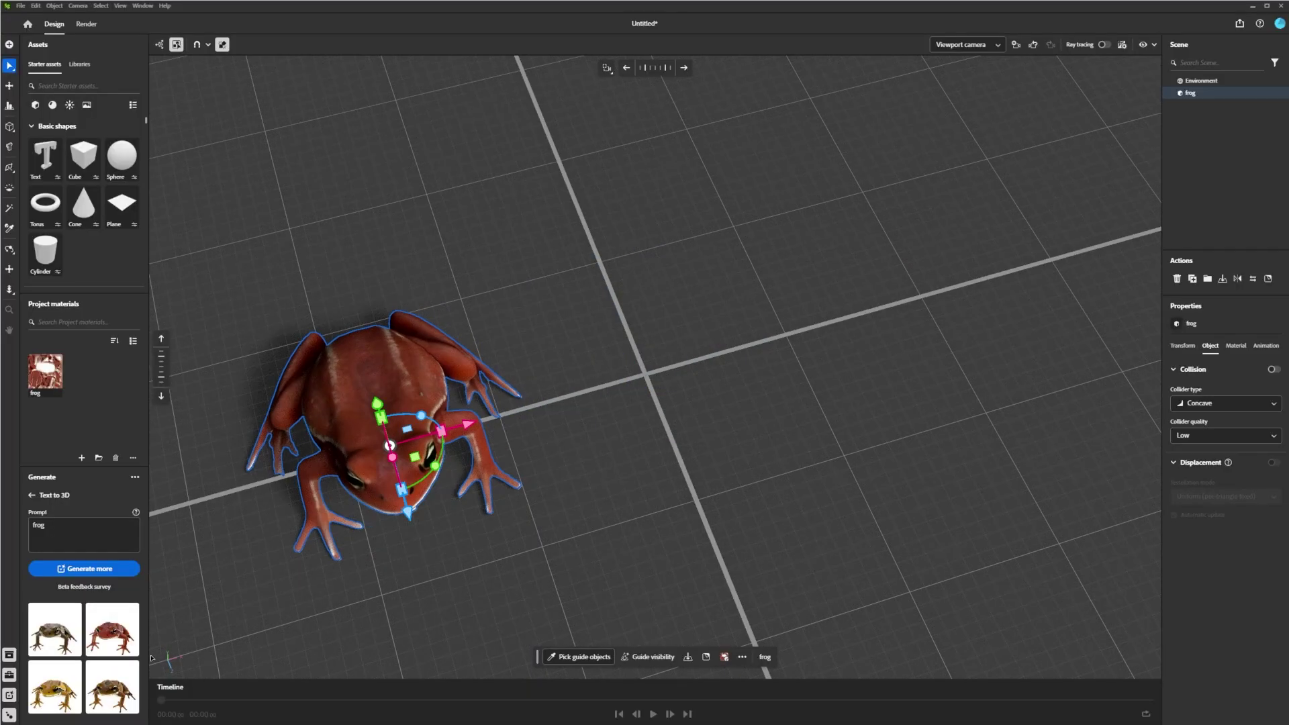
- Add the brown frog beside the red one and show its Material settings
{"action": "left_click", "coordinate": [112, 684]}
{"action": "left_click_drag", "start_coordinate": [590, 269], "coordinate": [656, 428], "text": "alt"}
{"action": "left_click", "coordinate": [1237, 346]}
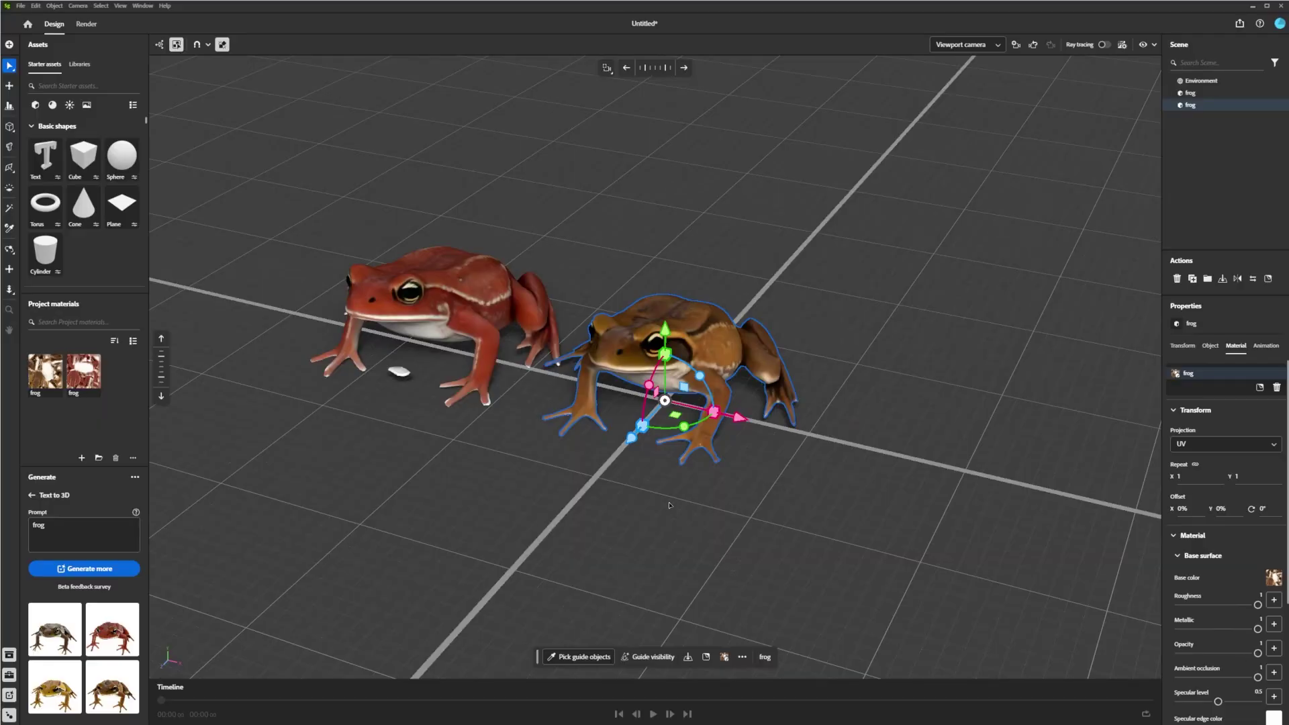
{"action": "left_click_drag", "start_coordinate": [669, 504], "coordinate": [742, 333], "text": "alt"}
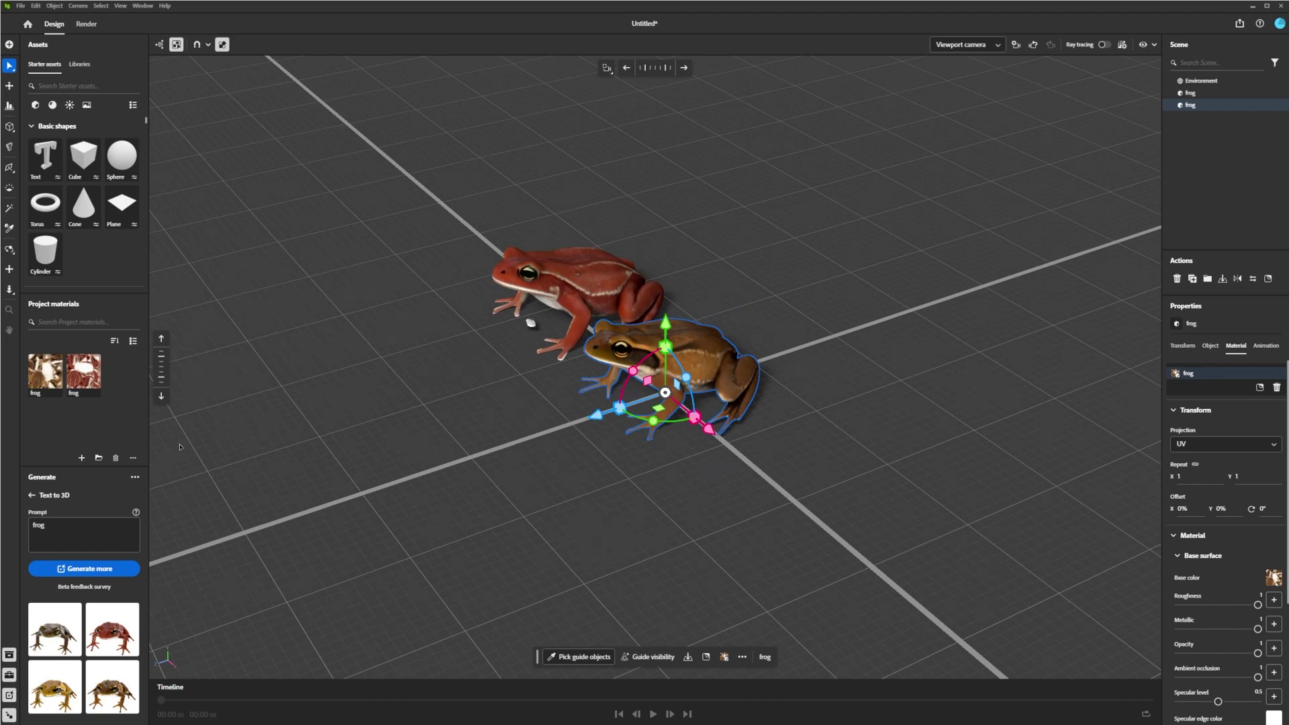
- Slide the brown frog aside along its X axis
{"action": "left_click", "coordinate": [68, 524]}
{"action": "left_click", "coordinate": [696, 422]}
{"action": "left_click_drag", "start_coordinate": [716, 437], "coordinate": [829, 536]}
{"action": "left_click", "coordinate": [470, 510]}
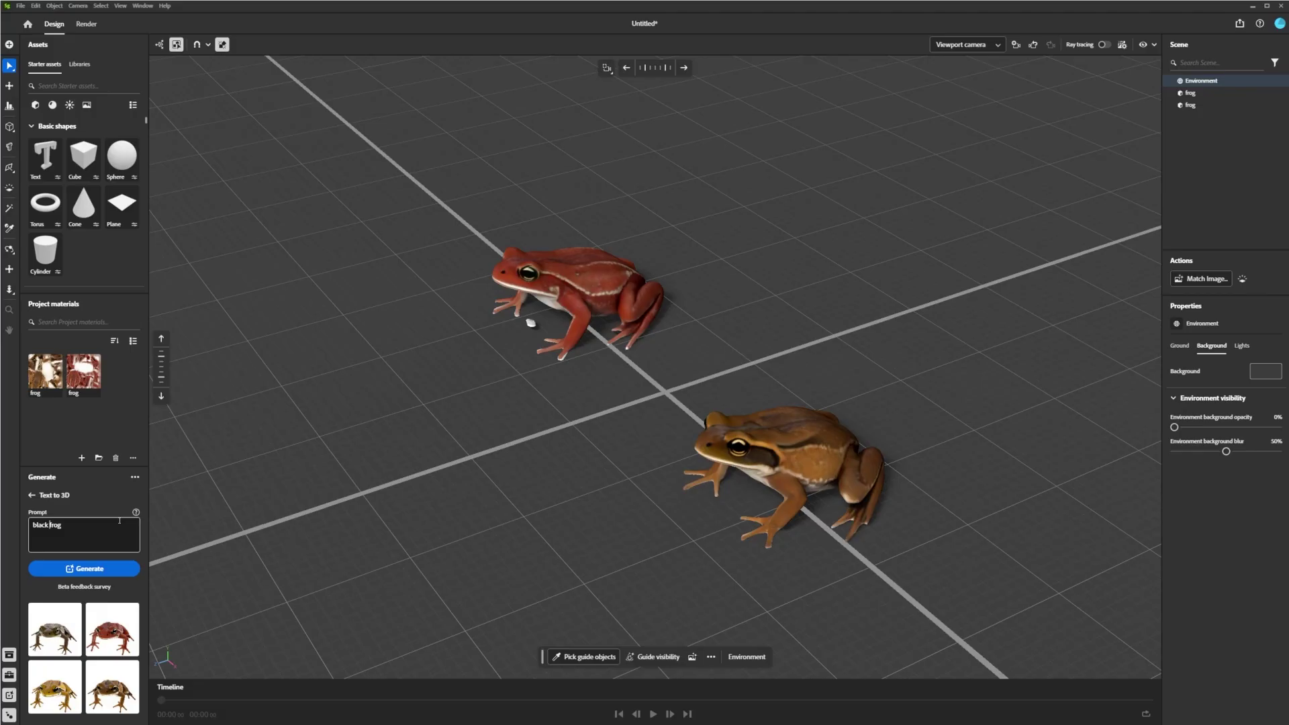
- Generate models from the 'black frog' prompt and add the first one between the frogs
{"action": "key", "text": "Return"}
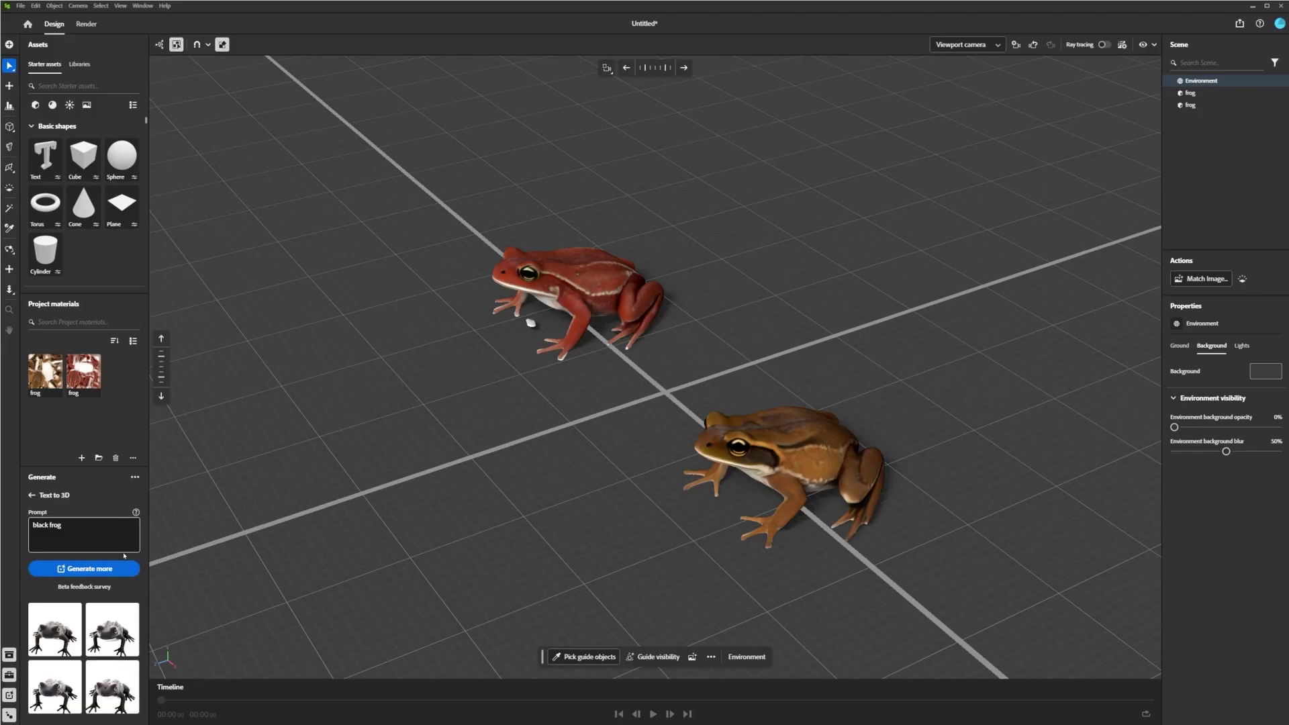
{"action": "left_click", "coordinate": [54, 628]}
{"action": "left_click_drag", "start_coordinate": [671, 335], "coordinate": [652, 373], "text": "alt"}
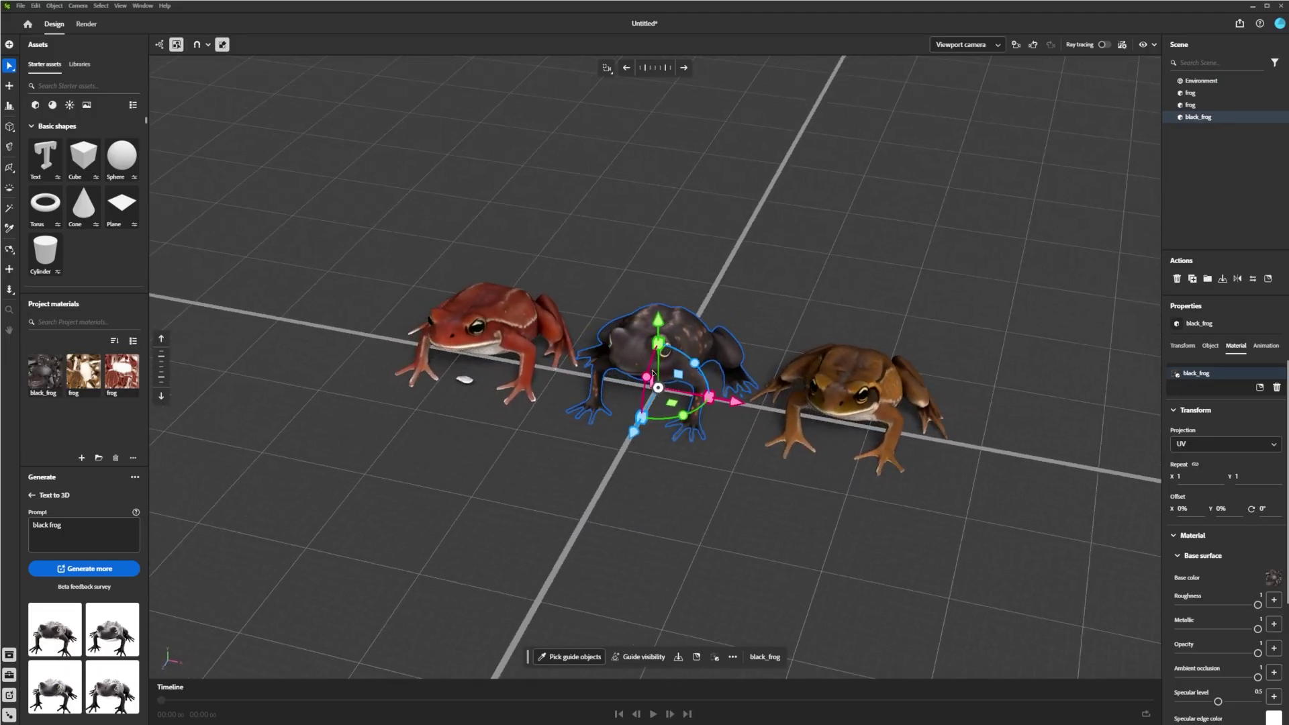
- Set Text to background's colour tone to Pastel color and move the black frog right of the brown one
{"action": "left_click", "coordinate": [33, 495]}
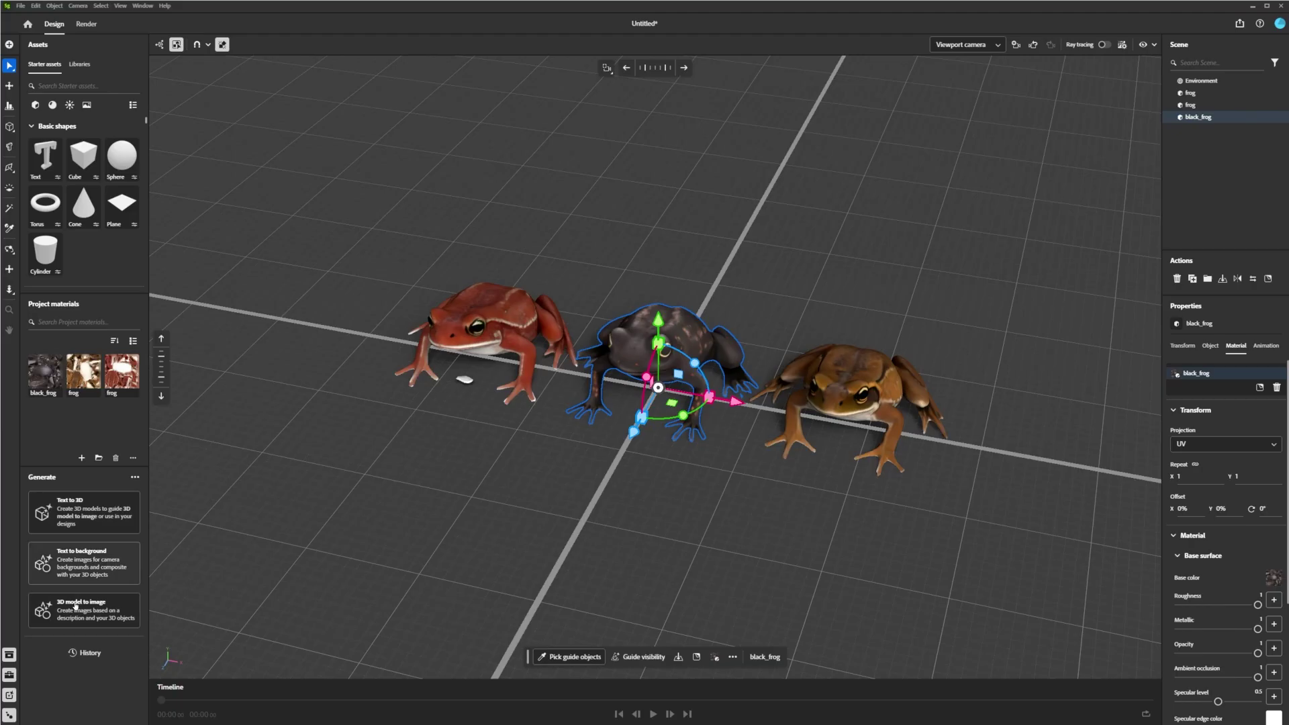
{"action": "mouse_move", "coordinate": [73, 609]}
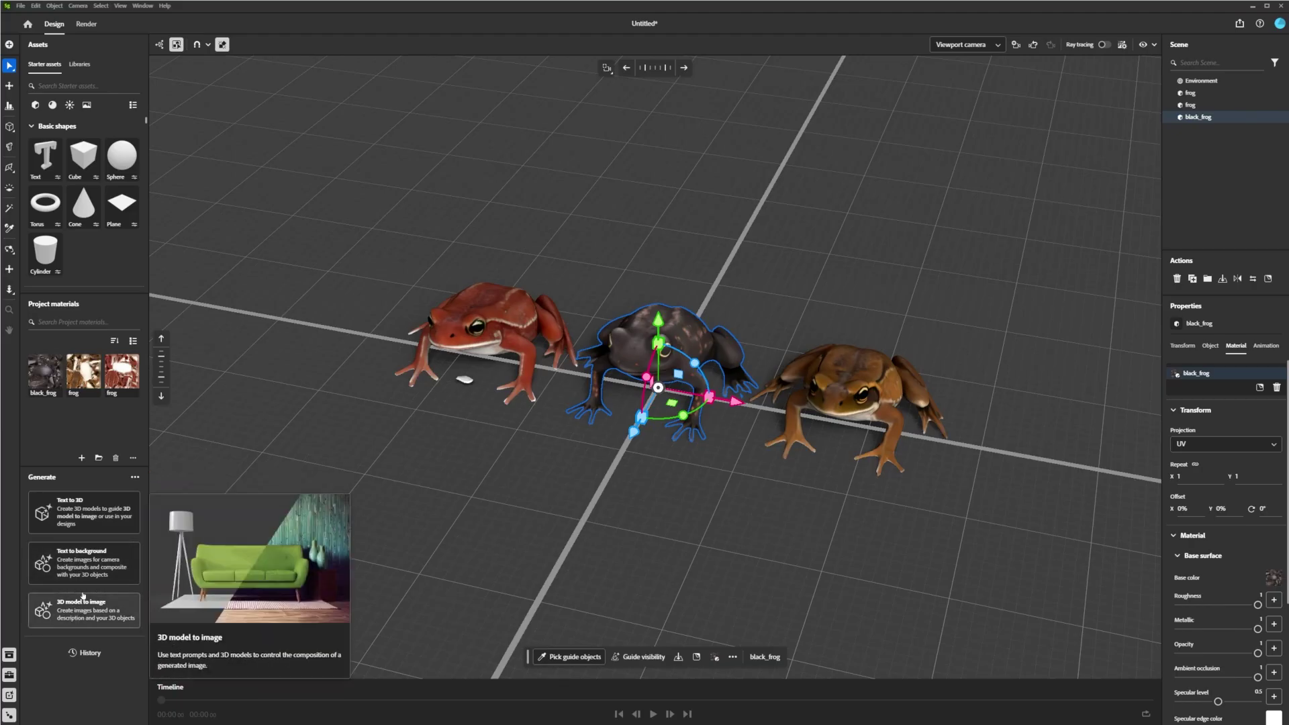
{"action": "left_click", "coordinate": [89, 571]}
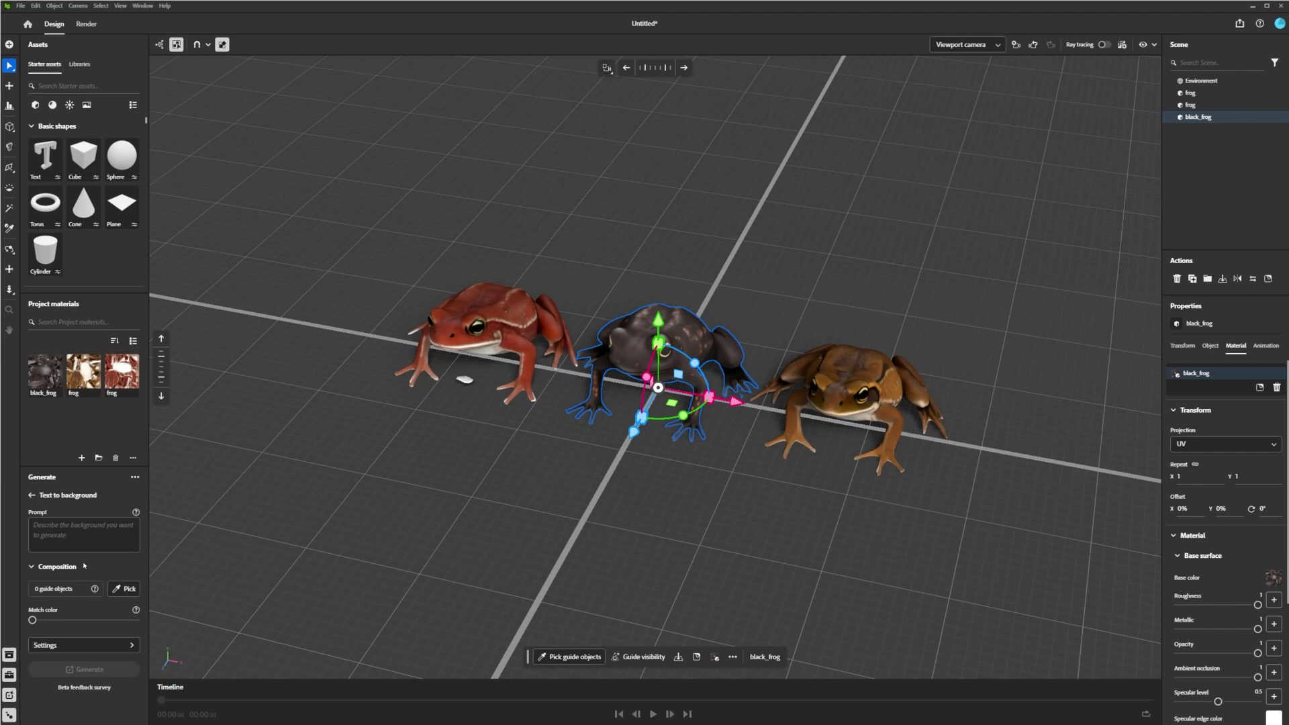
{"action": "left_click", "coordinate": [50, 645]}
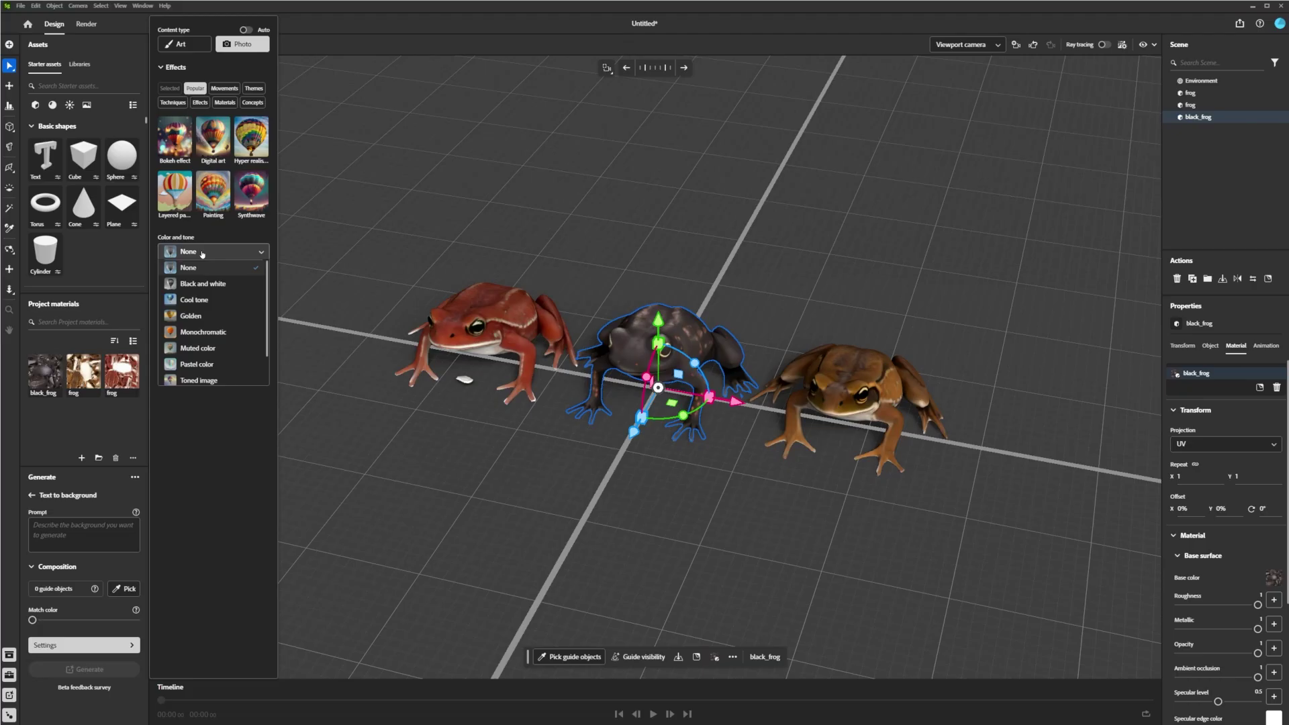
{"action": "left_click", "coordinate": [199, 364]}
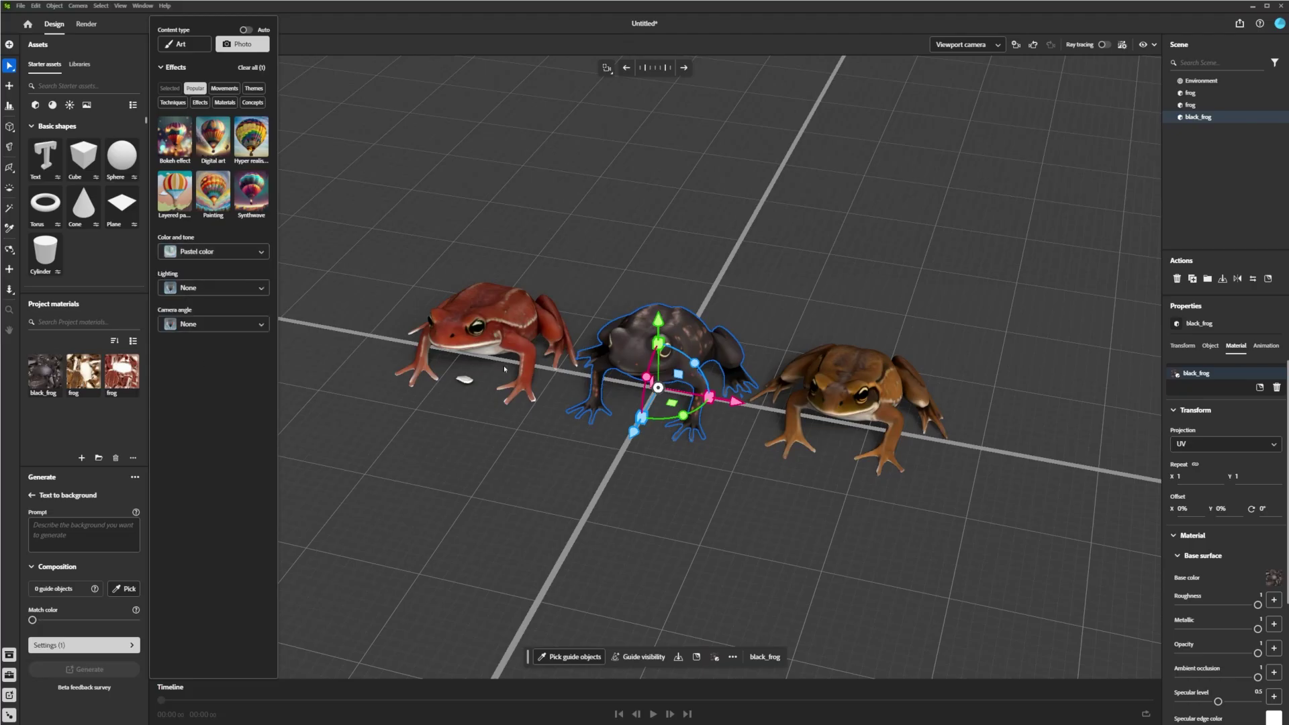
{"action": "left_click", "coordinate": [215, 251]}
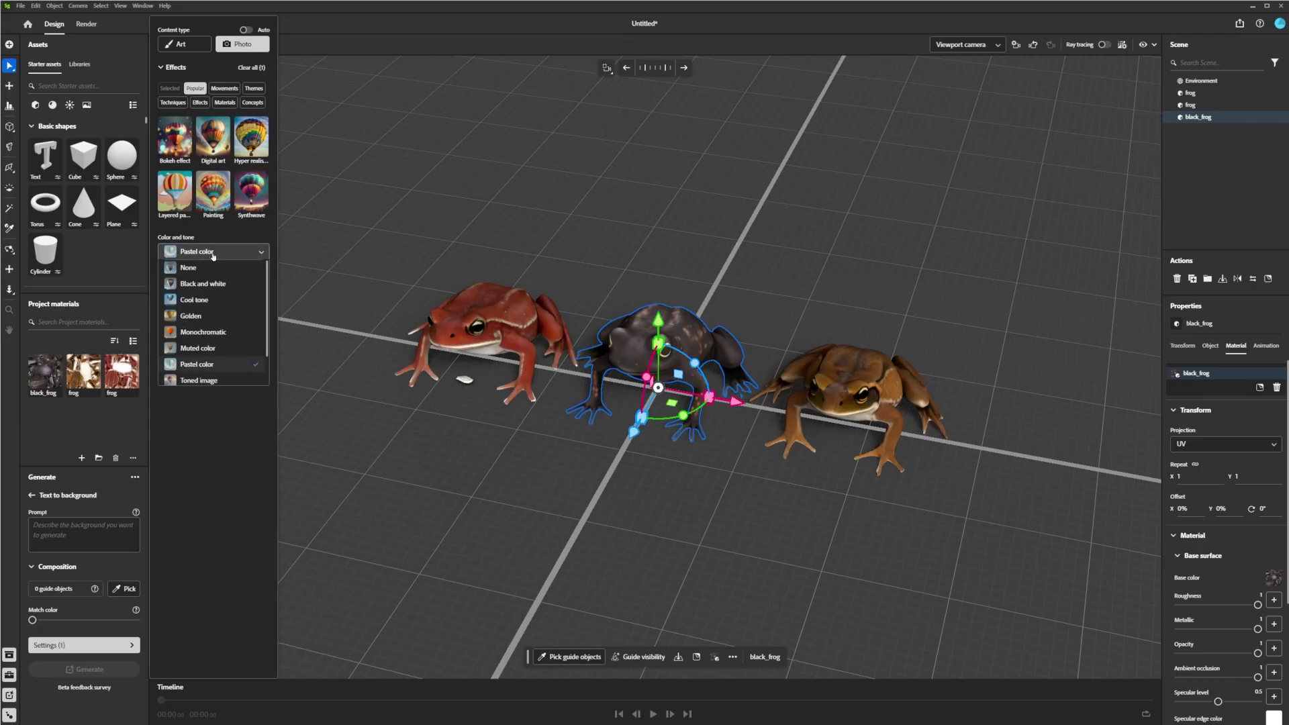
{"action": "left_click", "coordinate": [216, 362]}
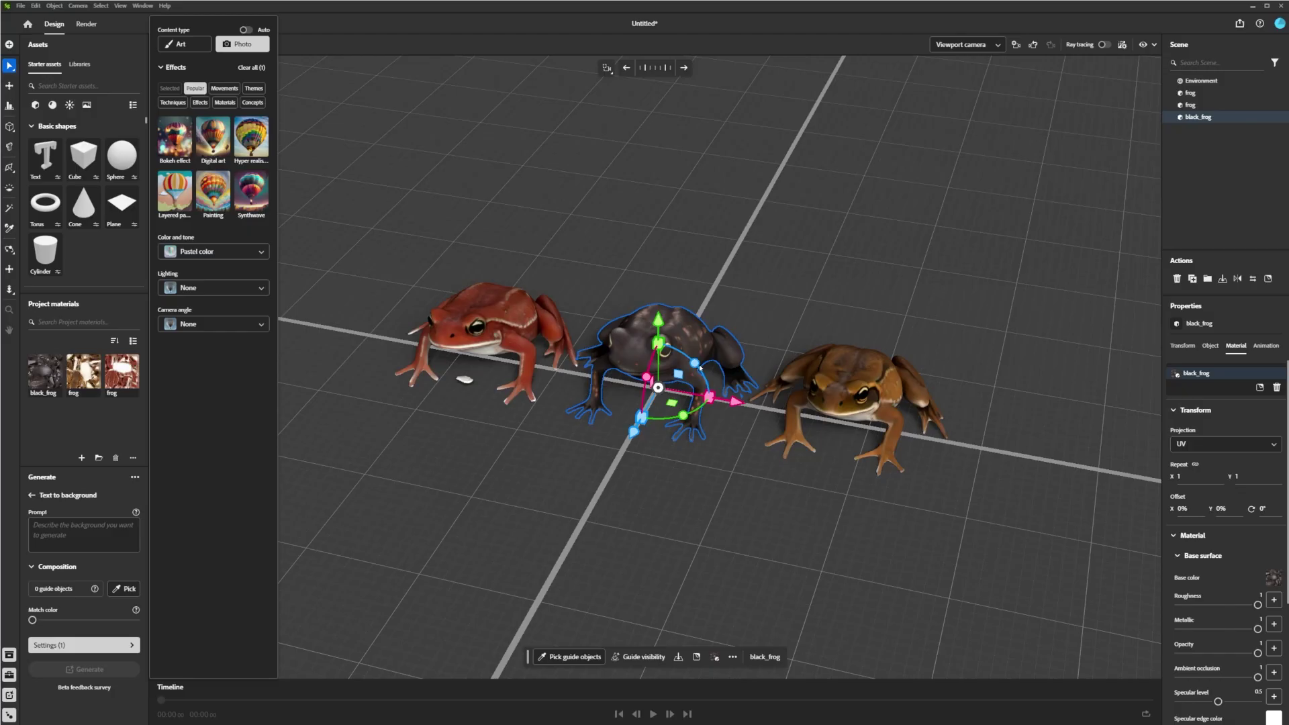
{"action": "left_click", "coordinate": [752, 429]}
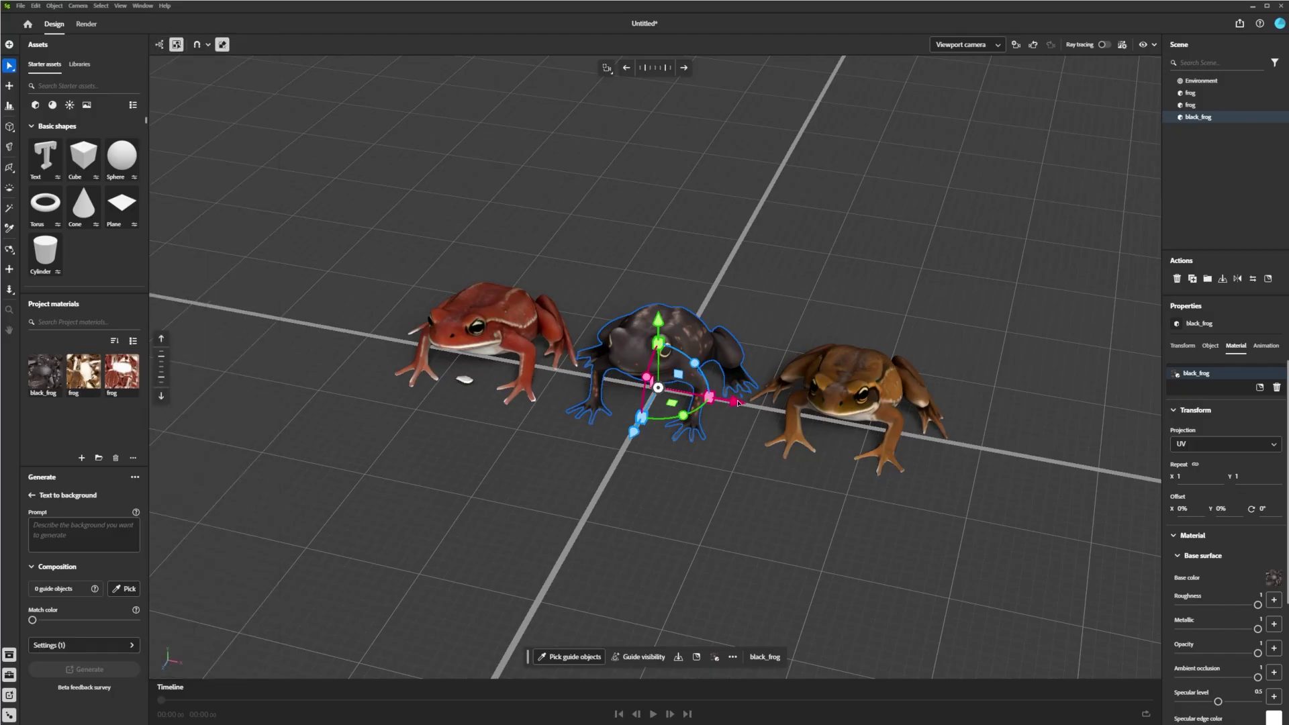
{"action": "left_click_drag", "start_coordinate": [737, 402], "coordinate": [1144, 440]}
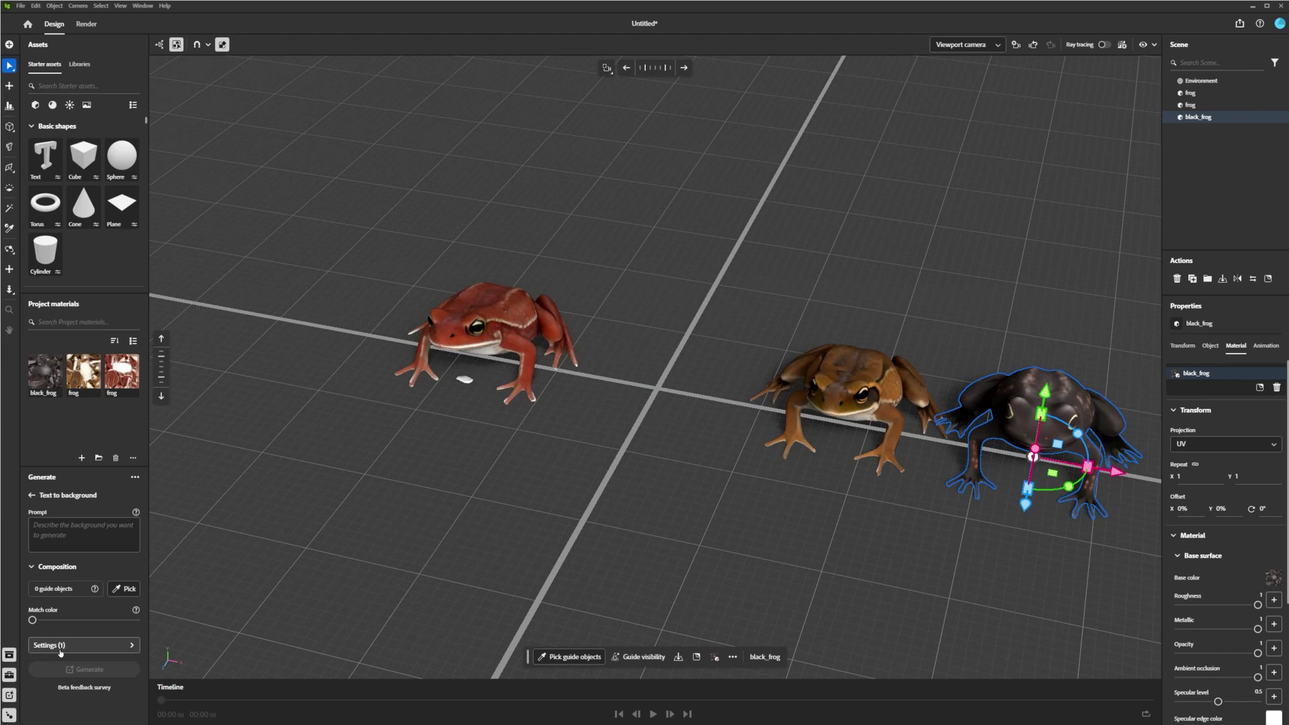
- Generate models from 'frog' again and drag the teal frog into the scene
{"action": "left_click", "coordinate": [32, 495]}
{"action": "left_click", "coordinate": [71, 506]}
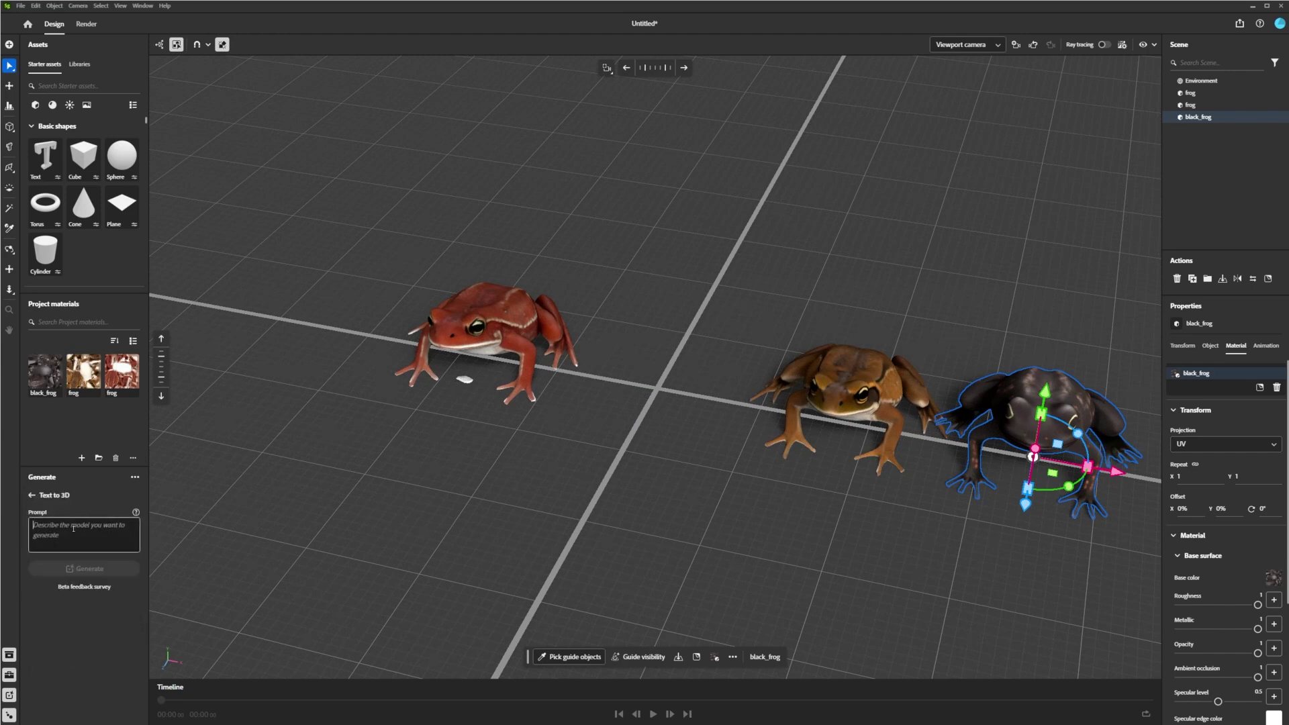
{"action": "type", "text": "frog"}
{"action": "key", "text": "Return"}
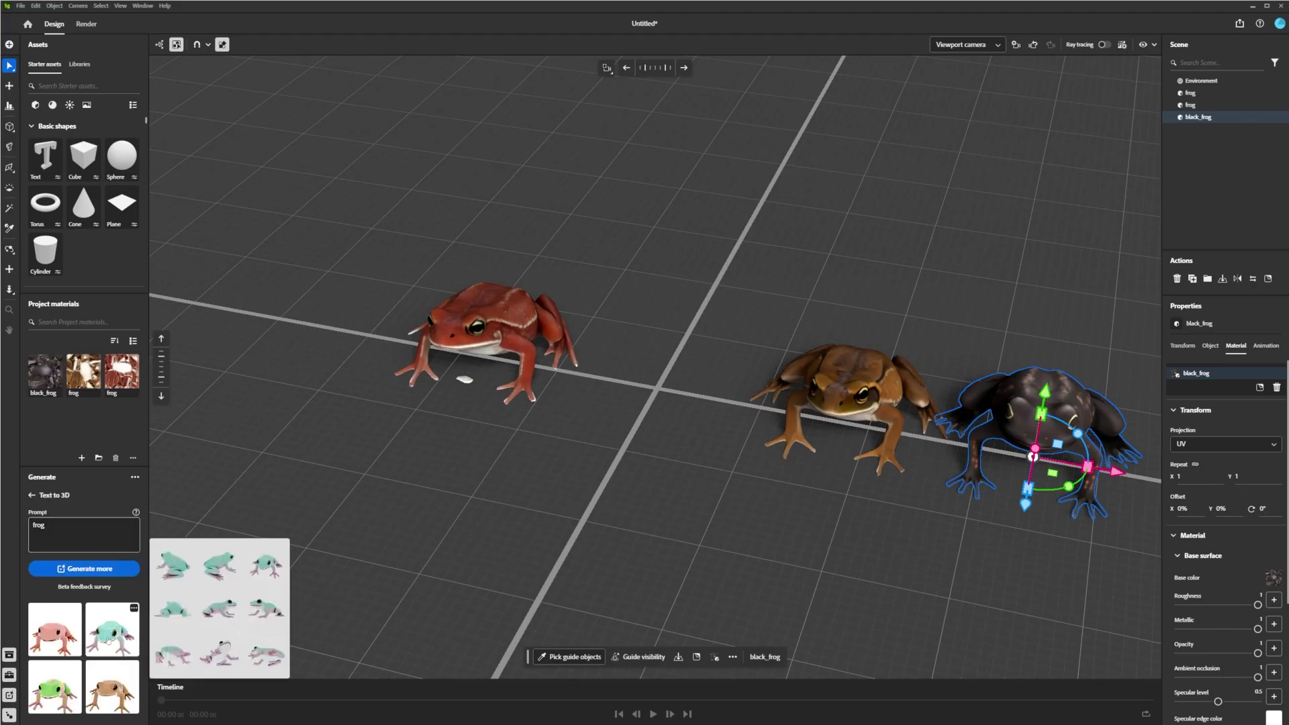
{"action": "left_click_drag", "start_coordinate": [111, 638], "coordinate": [647, 396]}
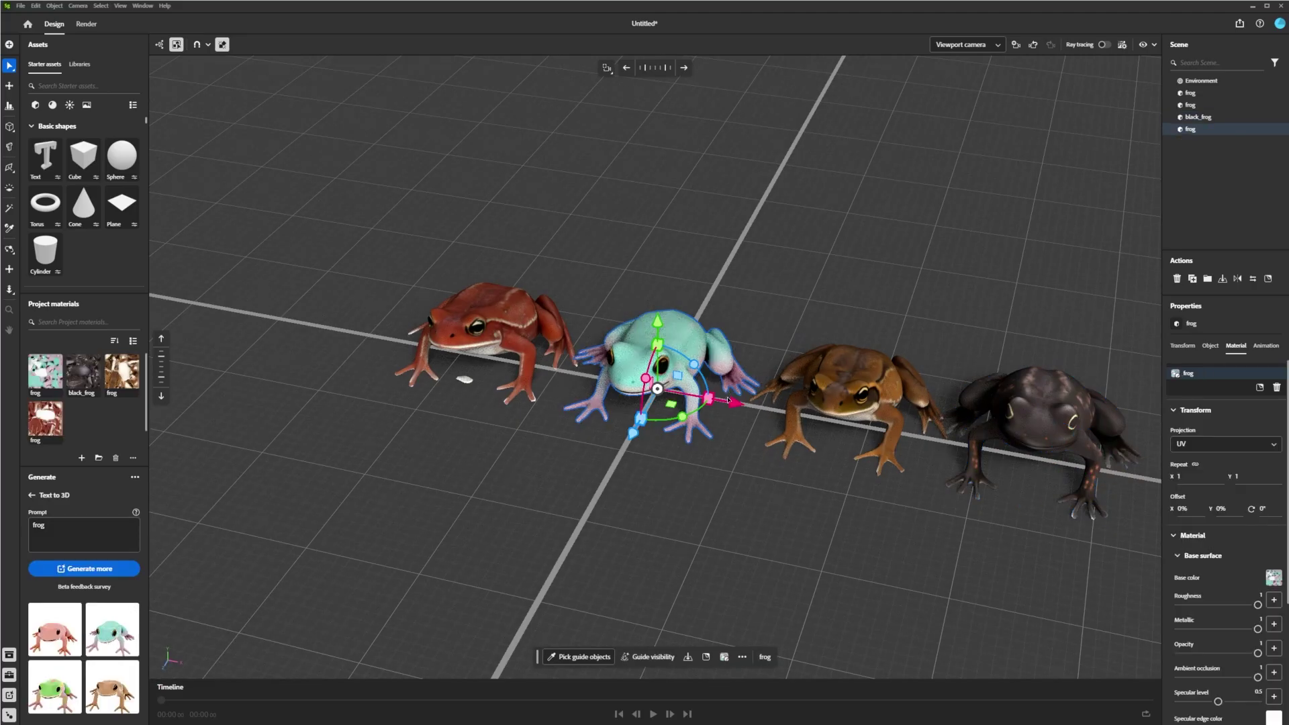
{"action": "middle_click_drag", "start_coordinate": [712, 413], "coordinate": [657, 457]}
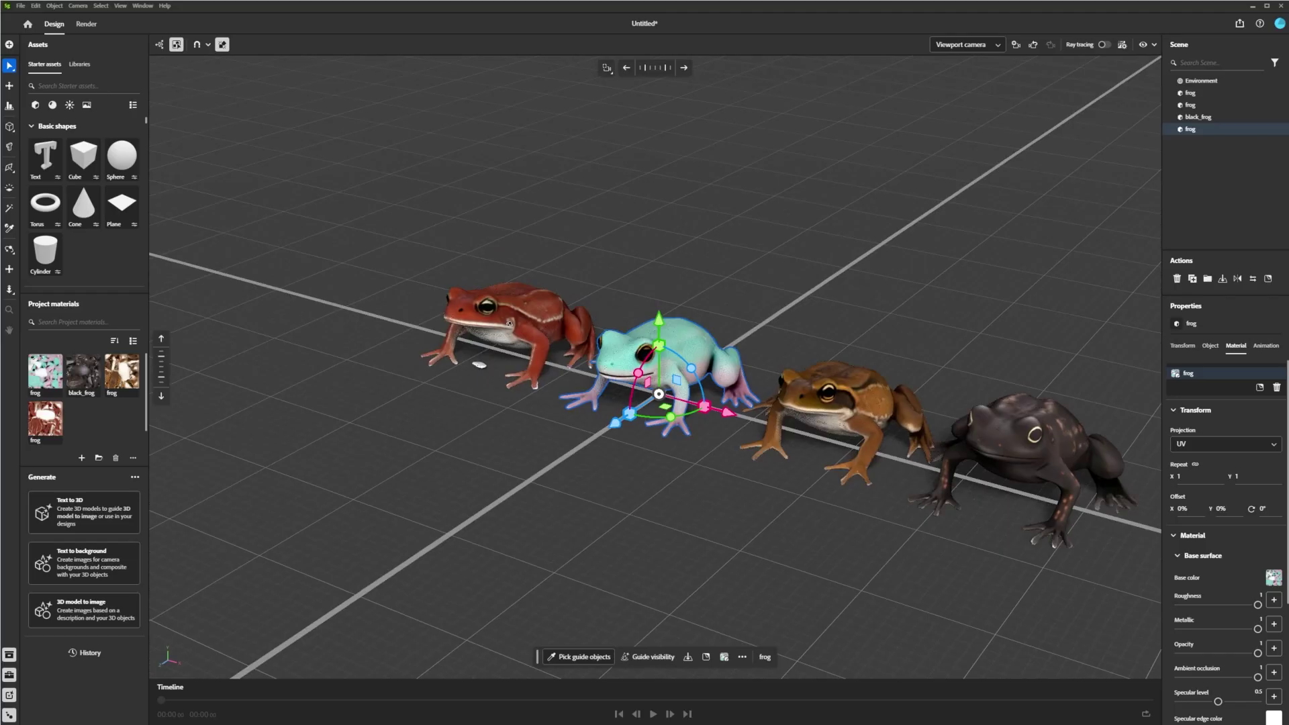
{"action": "left_click", "coordinate": [22, 8]}
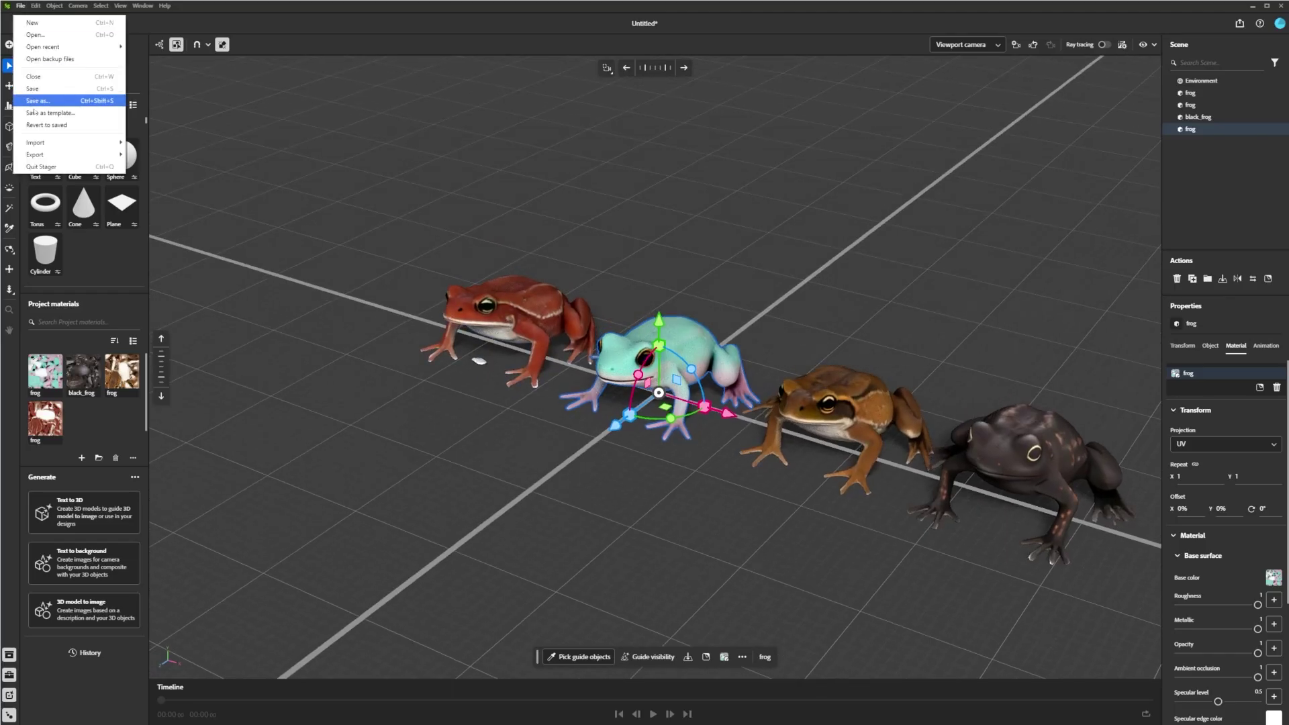
{"action": "mouse_move", "coordinate": [100, 154]}
{"action": "left_click", "coordinate": [158, 154]}
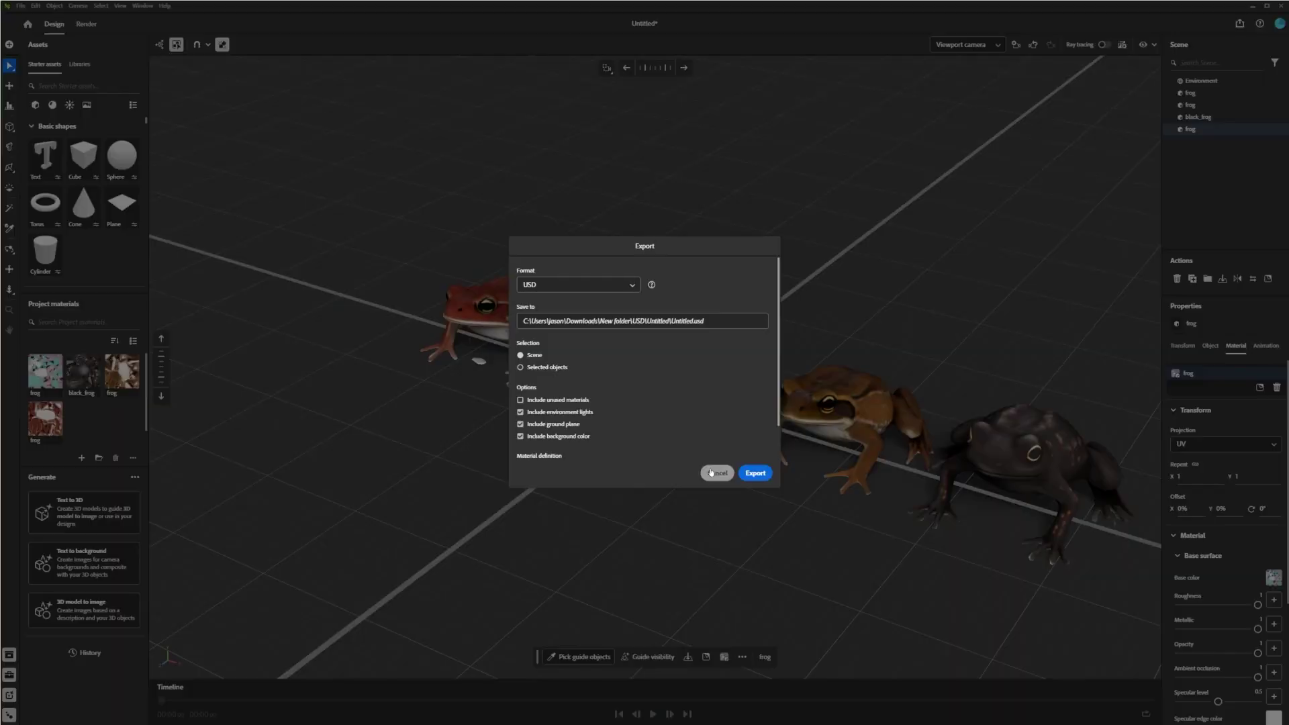
{"action": "left_click", "coordinate": [714, 473]}
{"action": "middle_click_drag", "start_coordinate": [597, 366], "coordinate": [638, 306]}
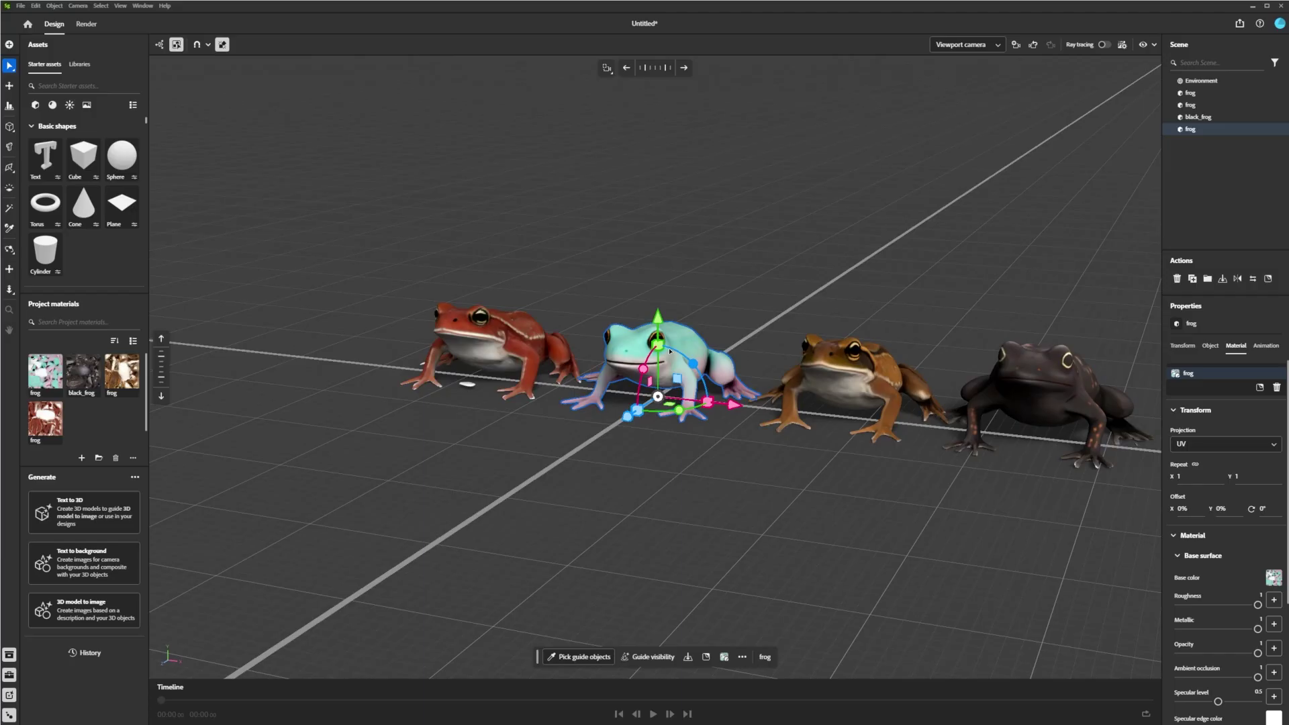
- Select and delete the other frogs, leaving only the brown one
{"action": "left_click", "coordinate": [1050, 378], "text": "shift"}
{"action": "left_click", "coordinate": [865, 386], "text": "shift"}
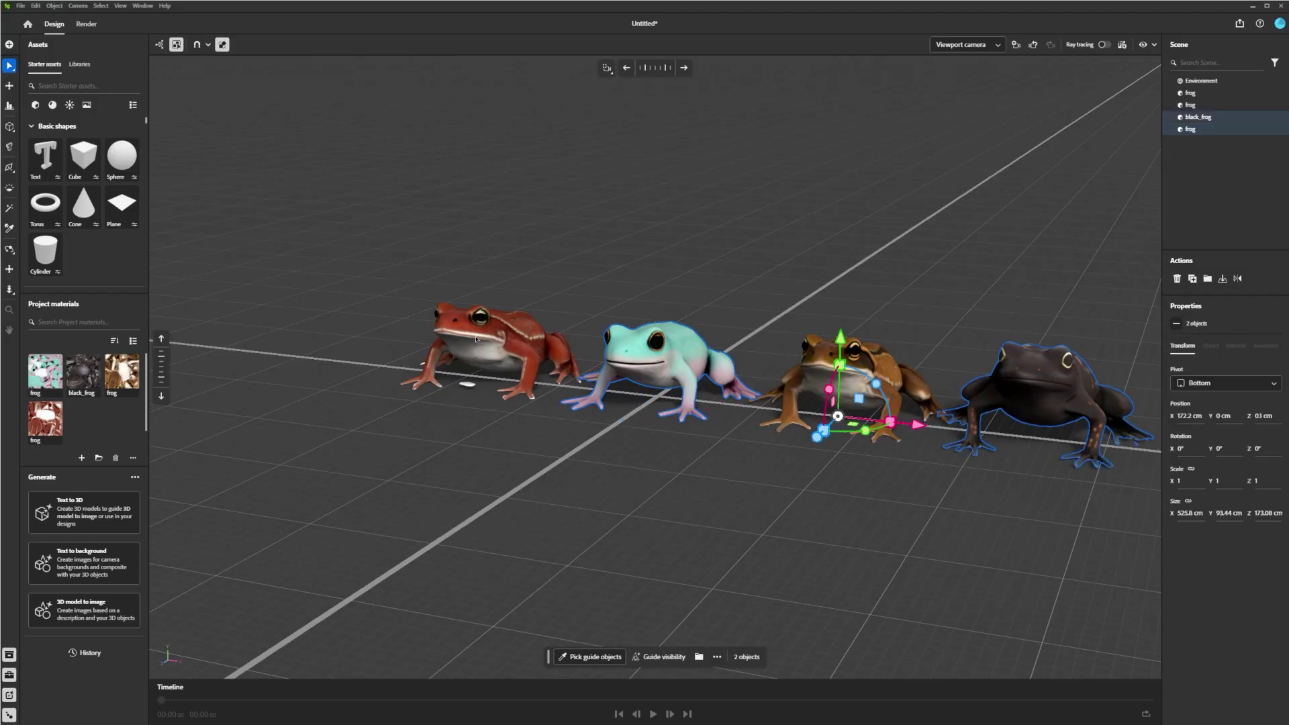
{"action": "left_click", "coordinate": [532, 336], "text": "shift"}
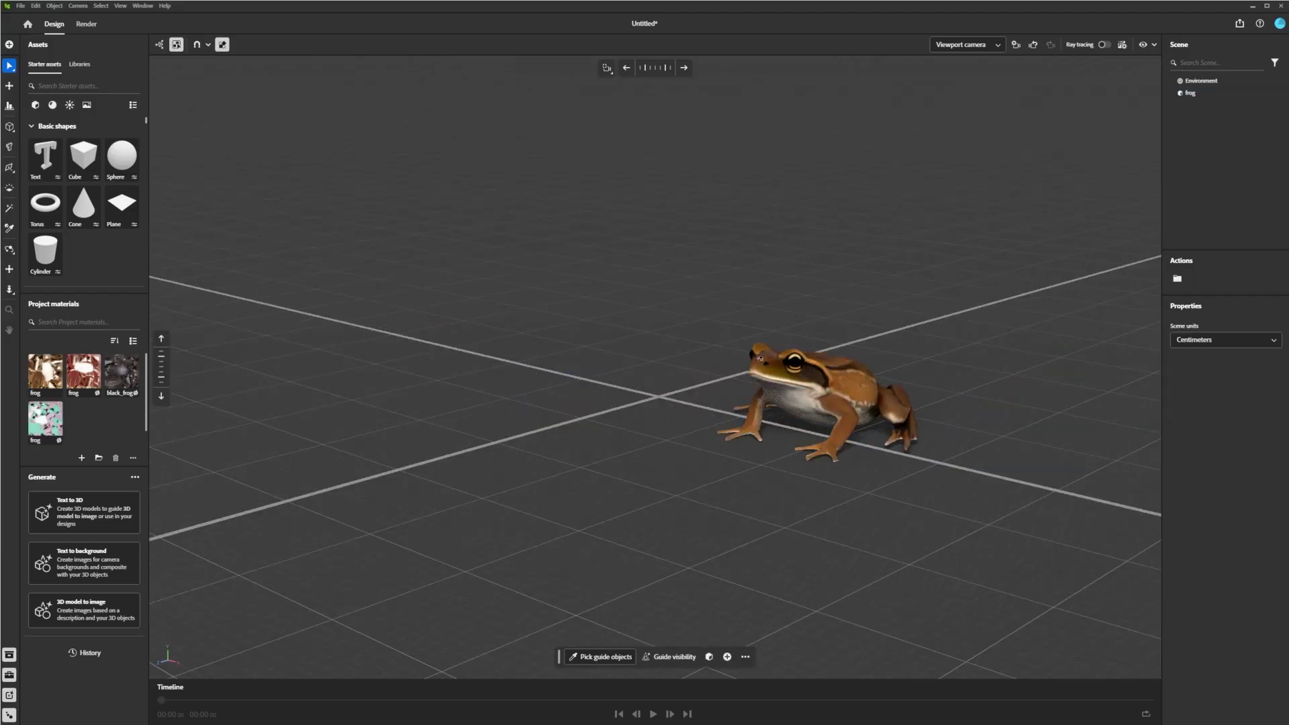
- Create a camera from the current view and frame the brown frog closely
{"action": "left_click", "coordinate": [1016, 44]}
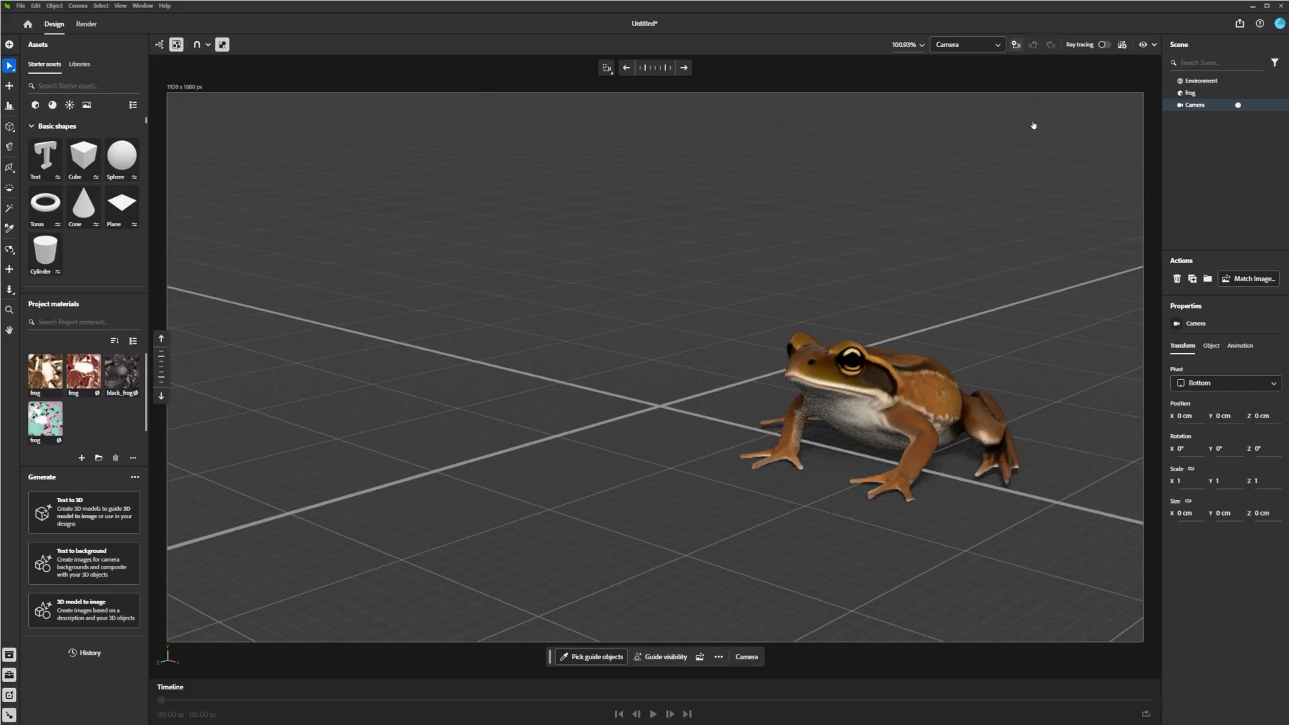
{"action": "left_click", "coordinate": [1211, 346]}
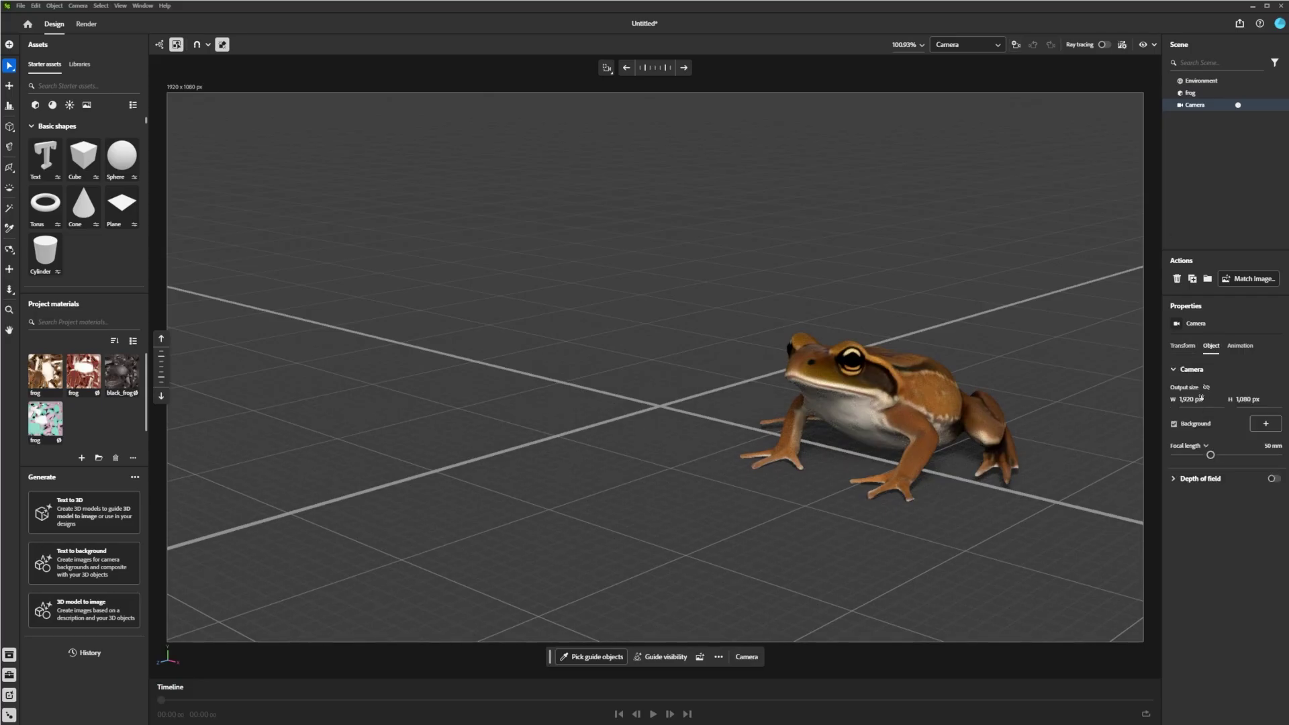
{"action": "scroll", "coordinate": [777, 376], "scroll_direction": "up", "scroll_amount": 5}
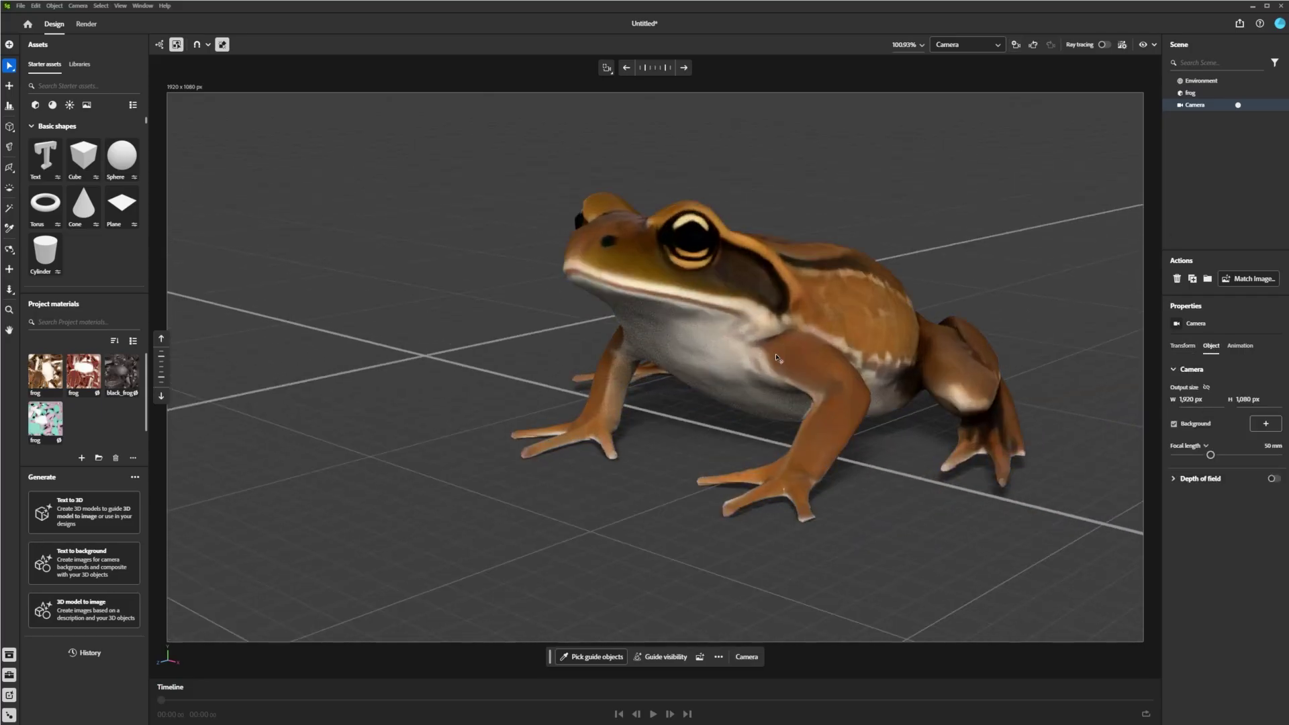
{"action": "middle_click_drag", "start_coordinate": [695, 387], "coordinate": [628, 389]}
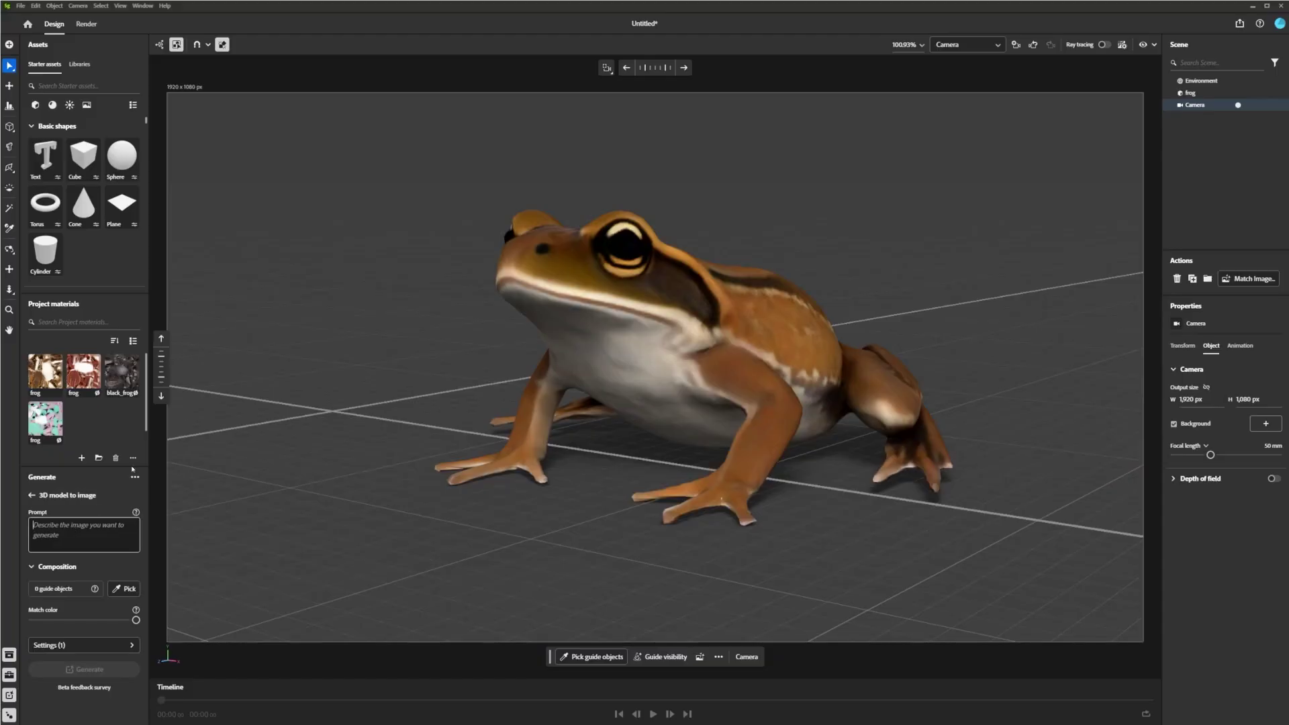
- Enter the 3D model to image prompt 'frog sitting on a leaf'
{"action": "left_click_drag", "start_coordinate": [315, 394], "coordinate": [343, 392], "text": "alt"}
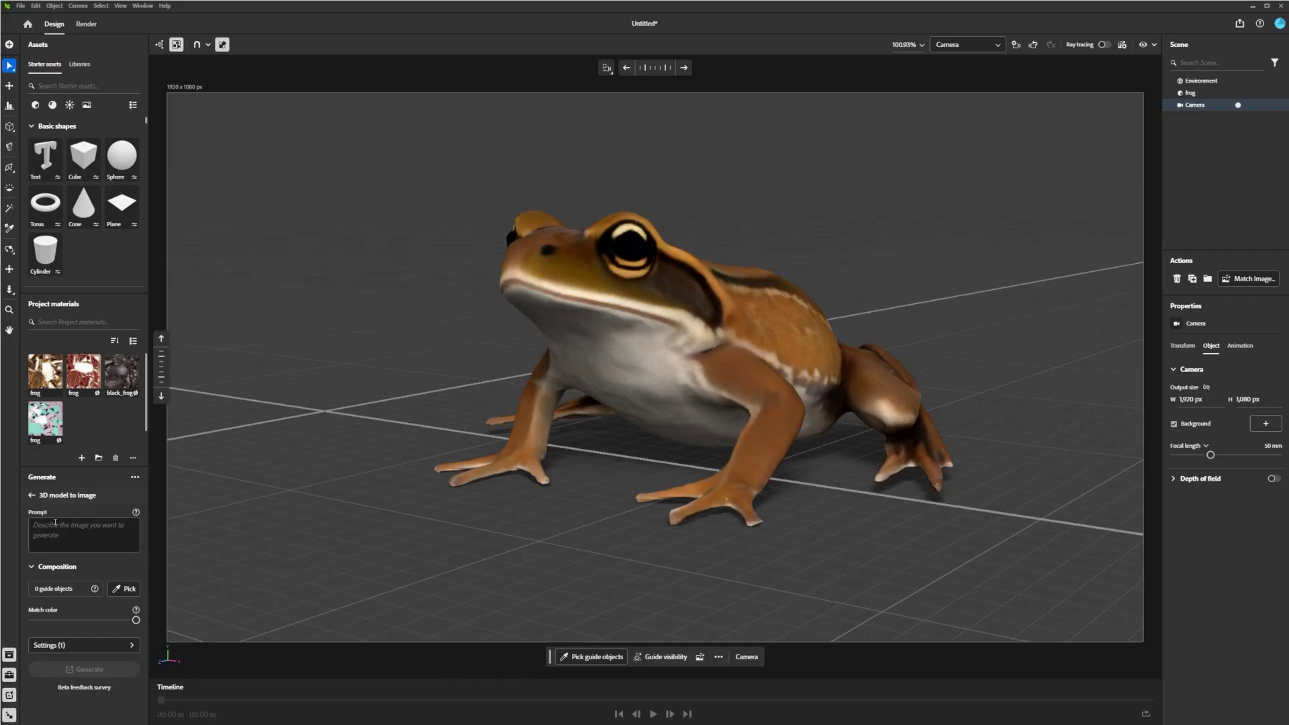
{"action": "left_click", "coordinate": [57, 525]}
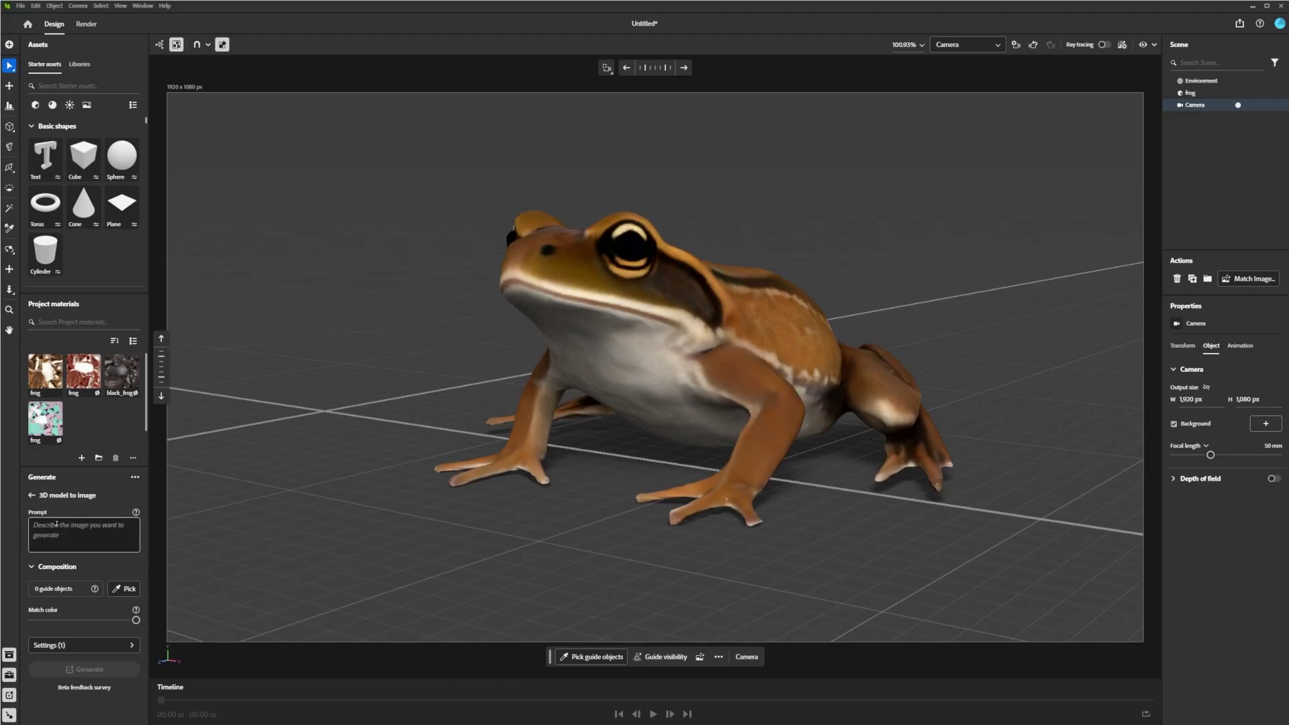
{"action": "type", "text": "frog sitting on a leaf"}
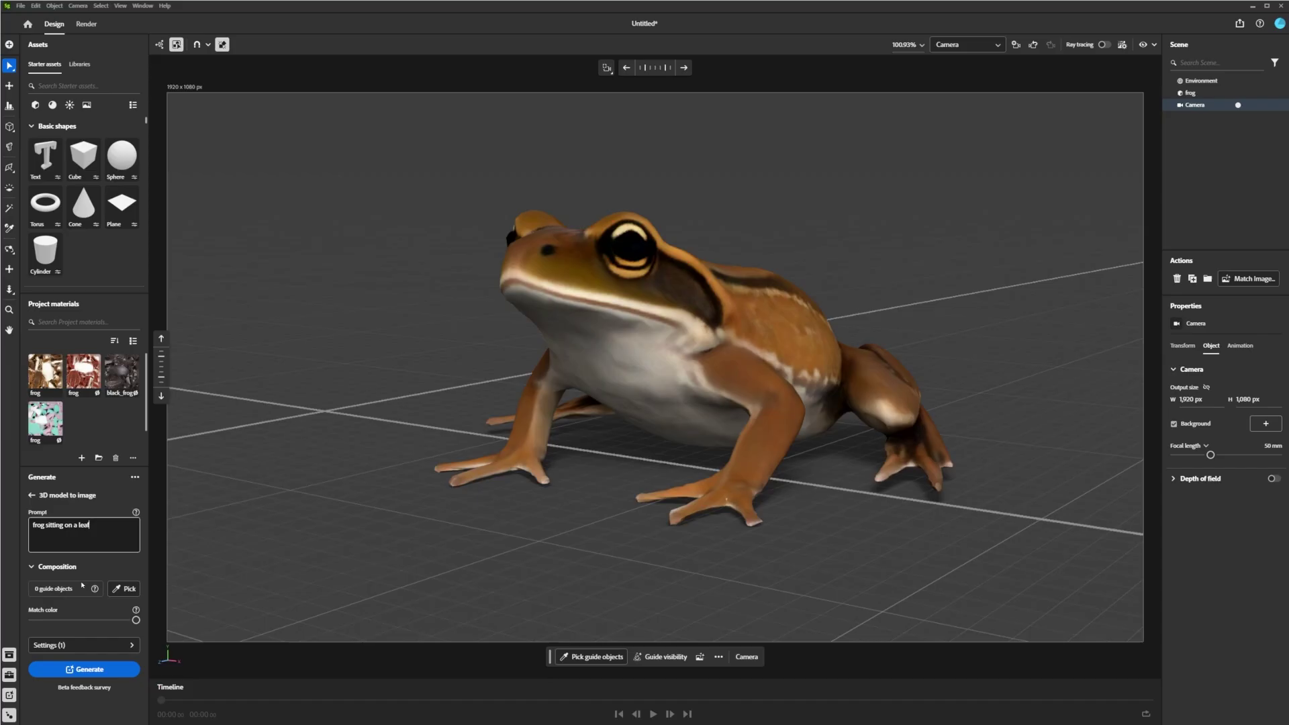
- Clear the style presets, set Golden hour lighting and Shallow depth of field, and generate
{"action": "left_click", "coordinate": [113, 645]}
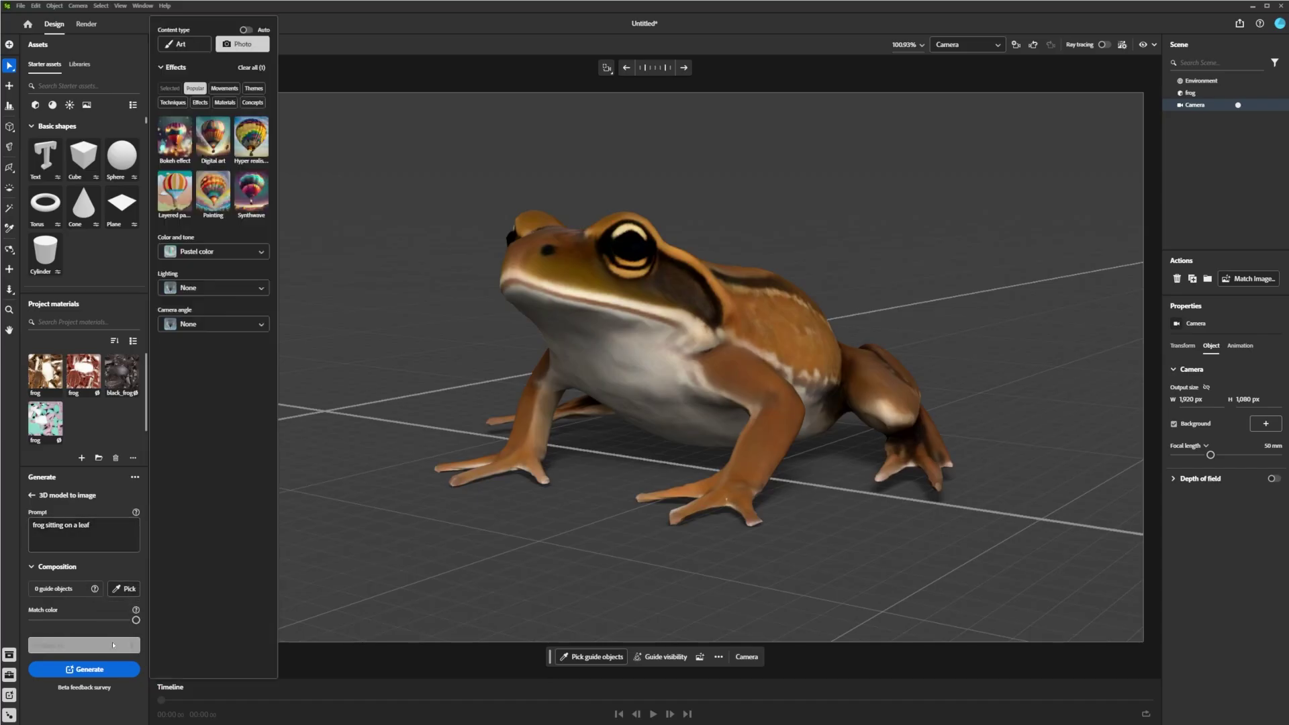
{"action": "left_click", "coordinate": [251, 67]}
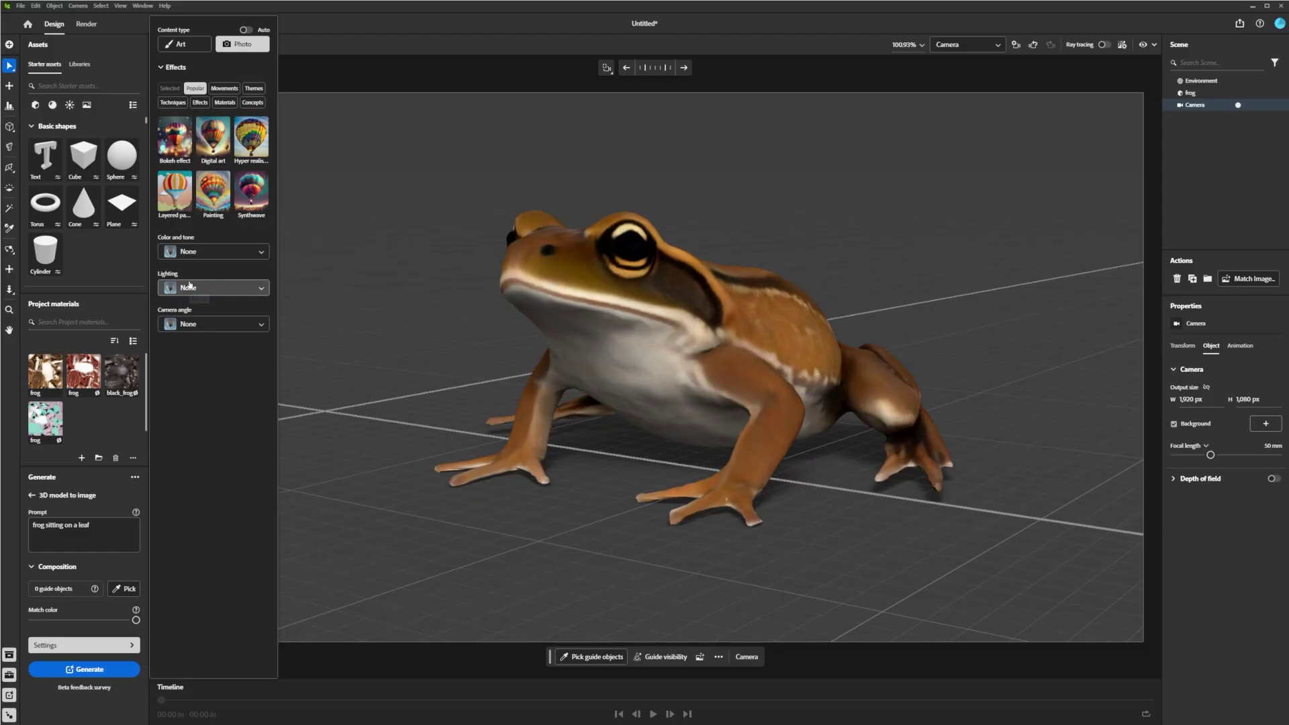
{"action": "left_click", "coordinate": [190, 286]}
{"action": "left_click", "coordinate": [198, 352]}
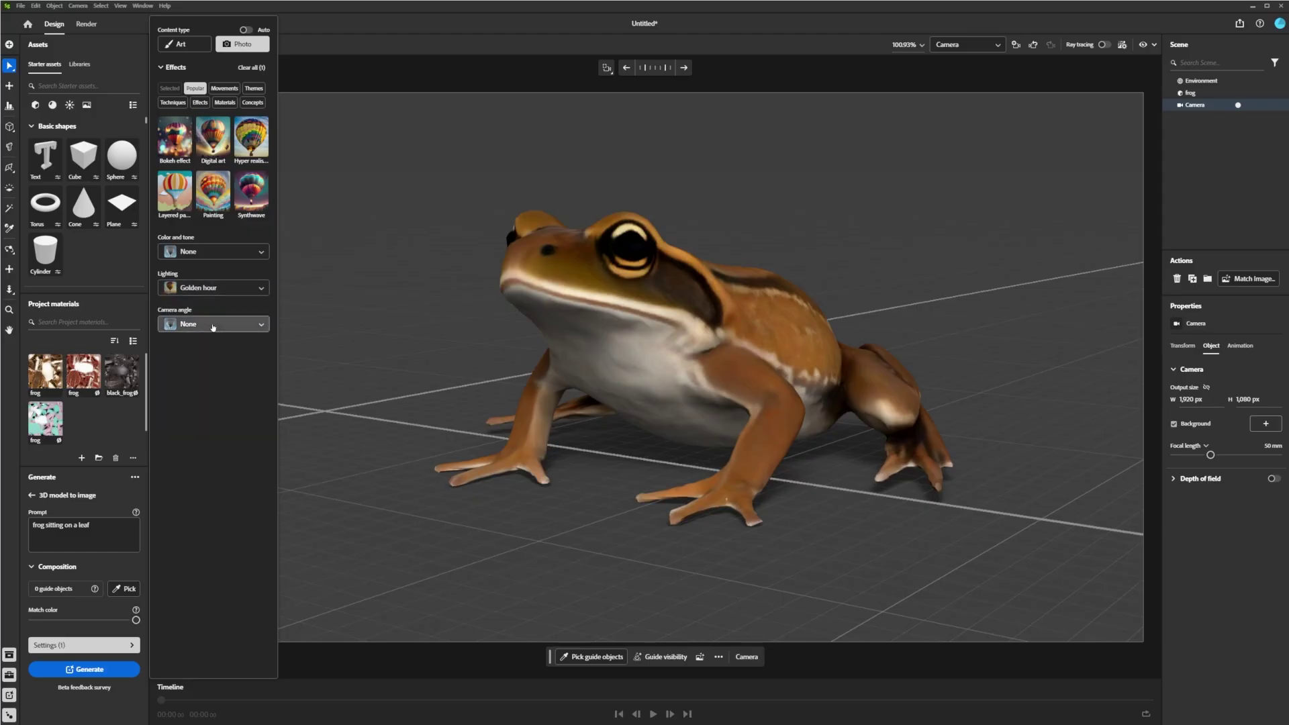
{"action": "left_click", "coordinate": [213, 324]}
{"action": "scroll", "coordinate": [214, 424], "scroll_direction": "down", "scroll_amount": 3}
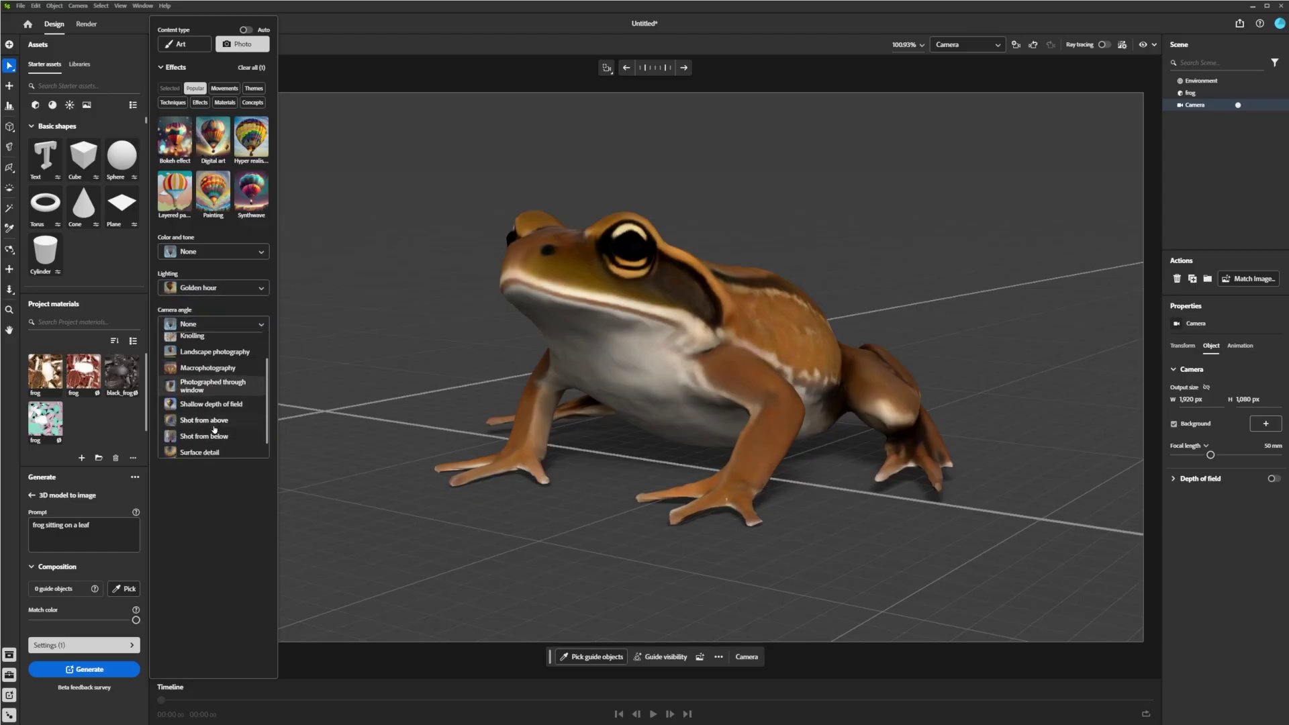
{"action": "left_click", "coordinate": [223, 390]}
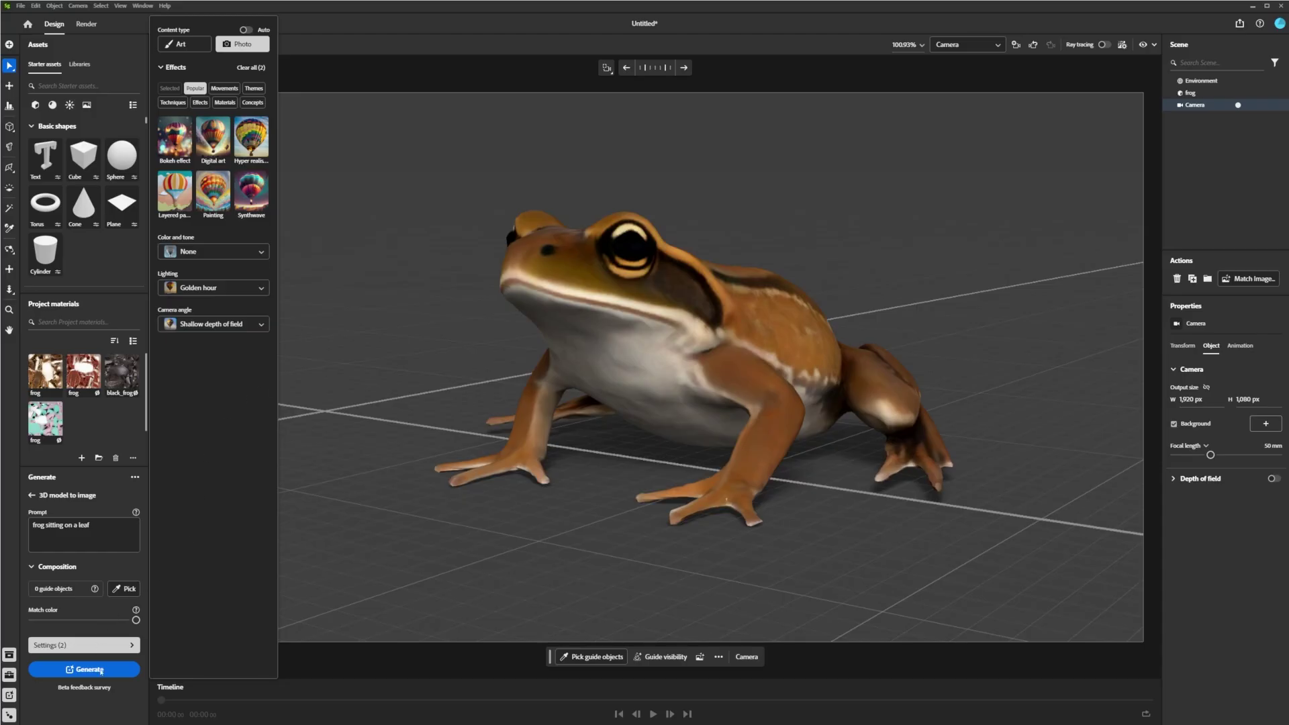
{"action": "left_click", "coordinate": [101, 669]}
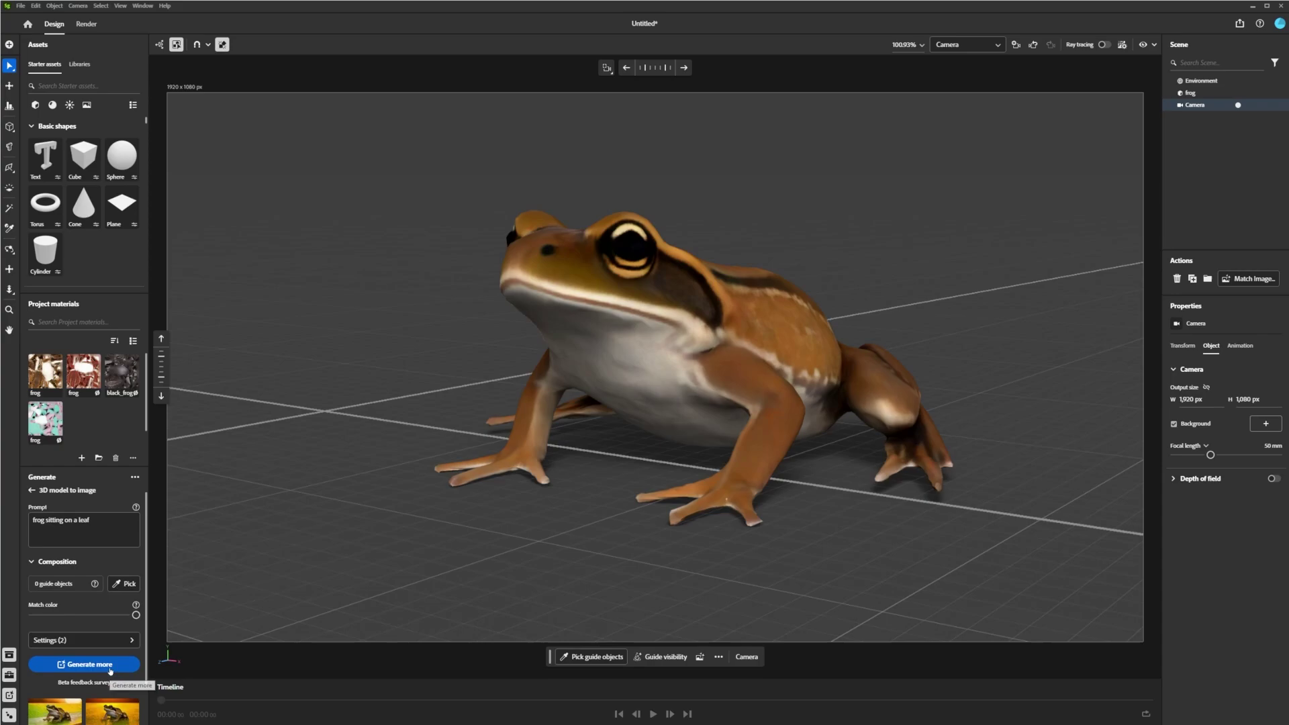
- Preview the third generated image full size, then switch to the fourth
{"action": "left_click", "coordinate": [69, 694]}
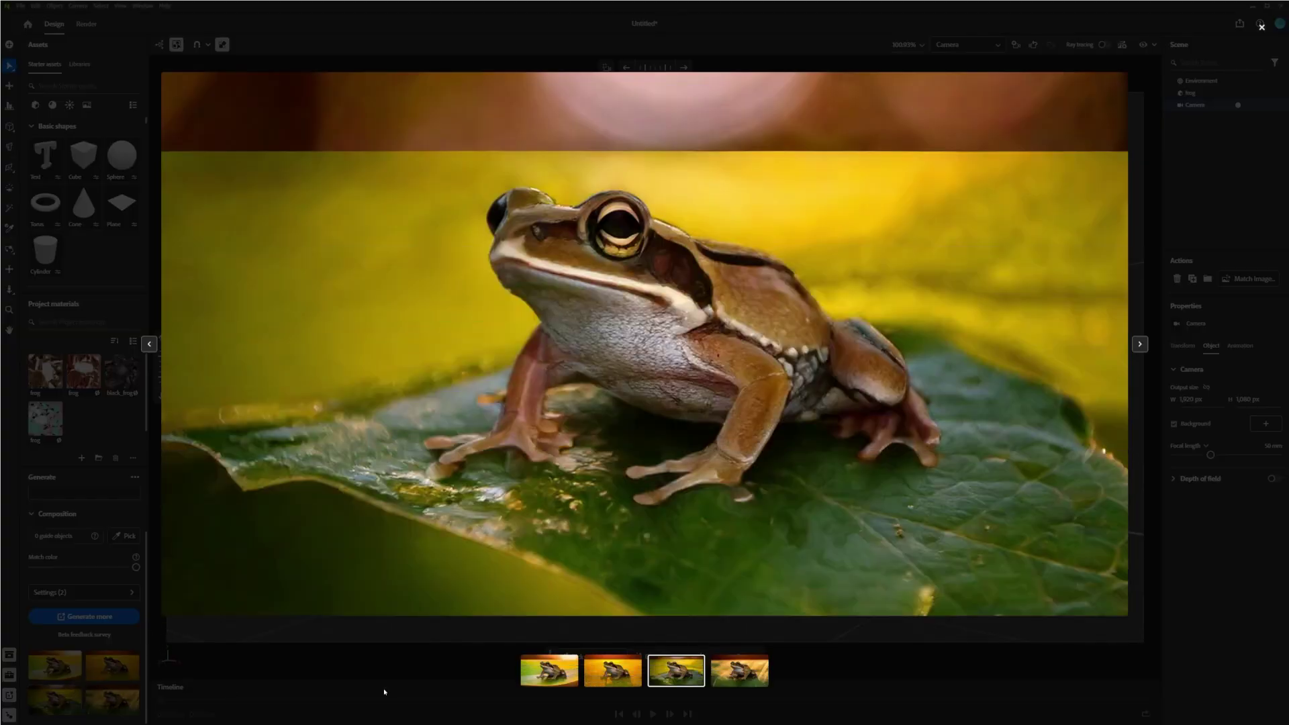
{"action": "left_click", "coordinate": [752, 673]}
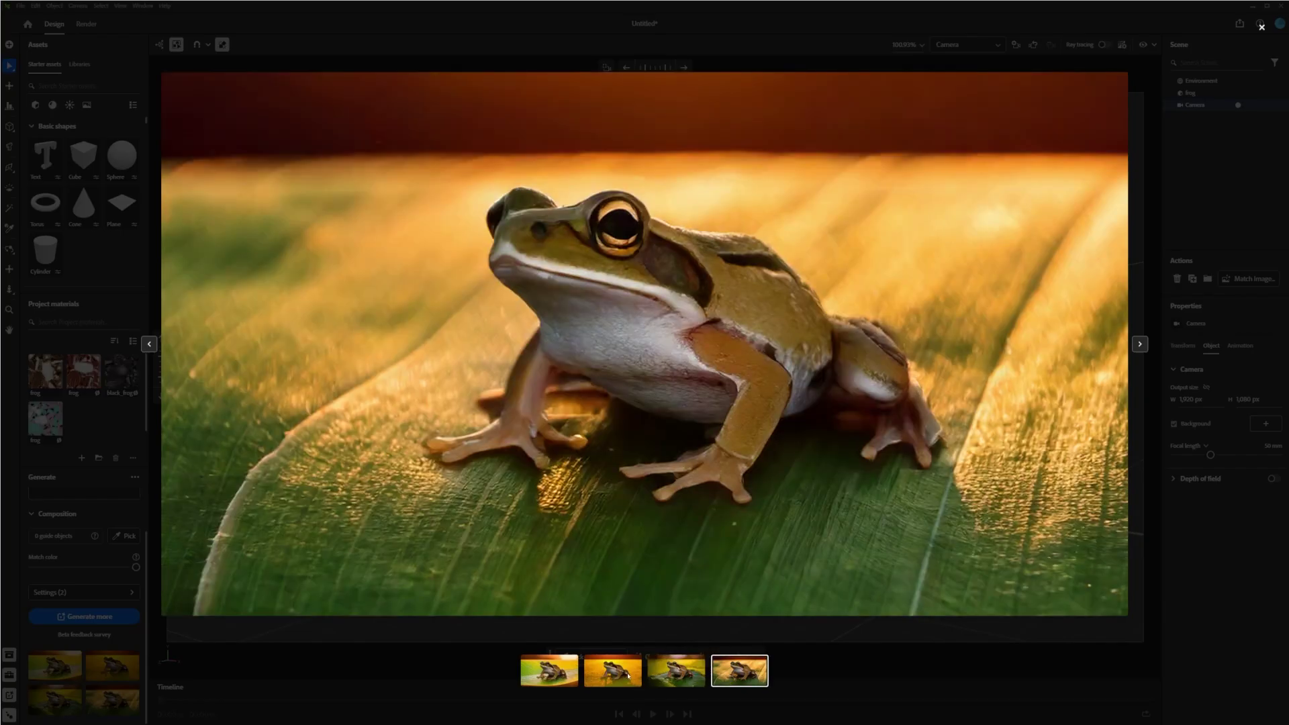